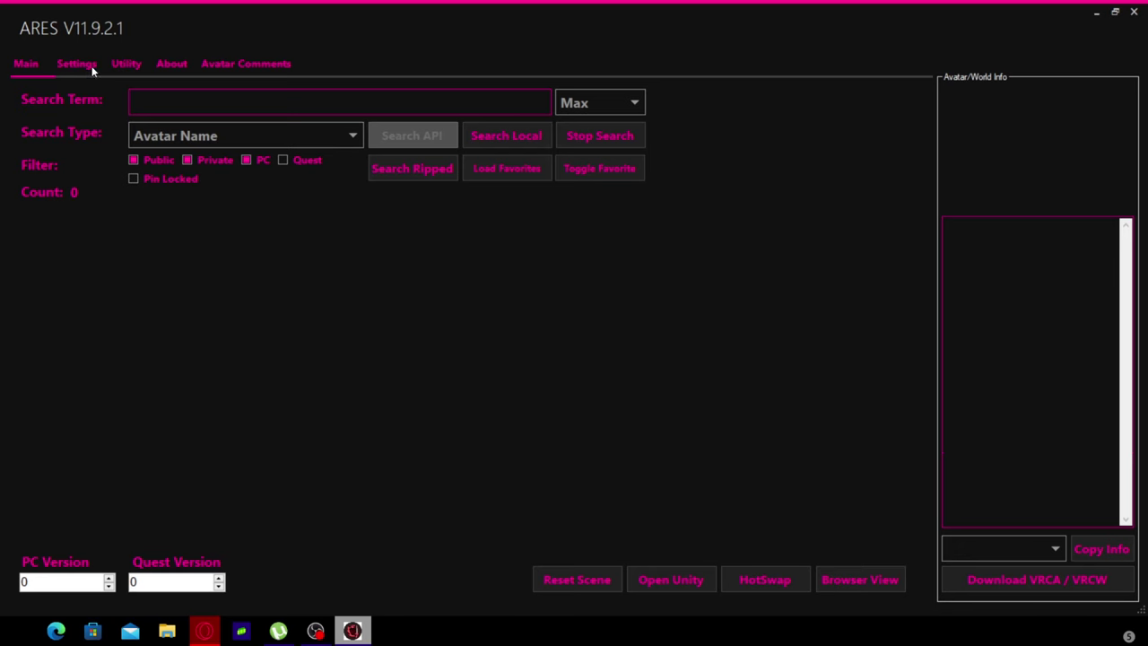
- Open ARES's Settings page, showing the console log and mod configuration options
click(77, 64)
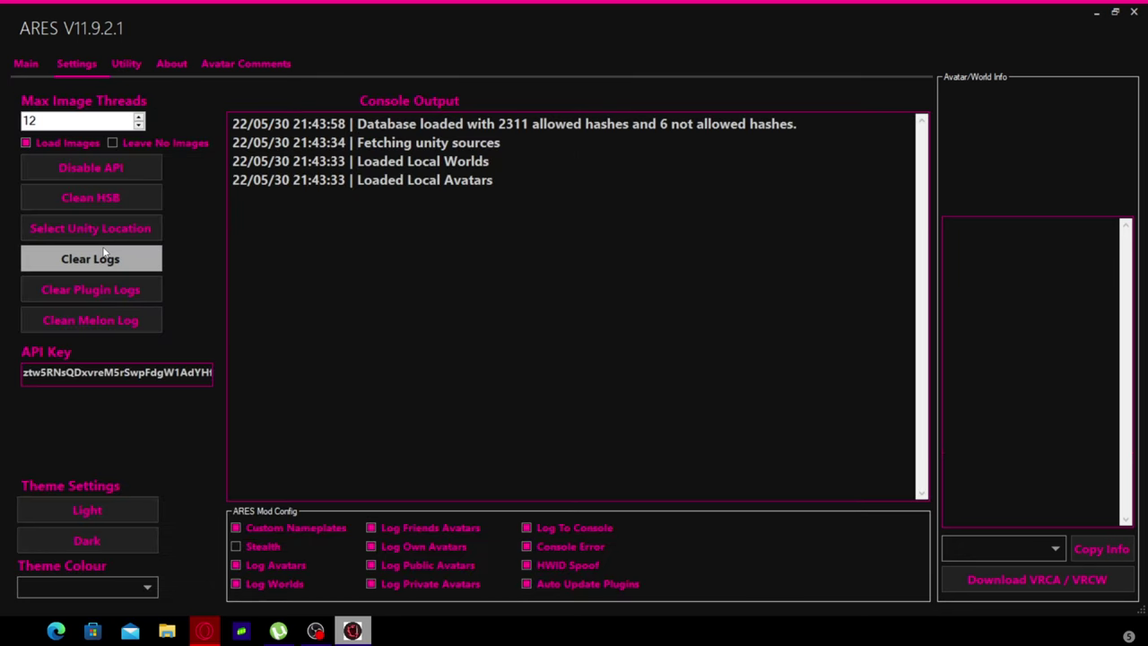
- Disable the API, then run an API avatar search for 'rusk' from the Main page
click(100, 168)
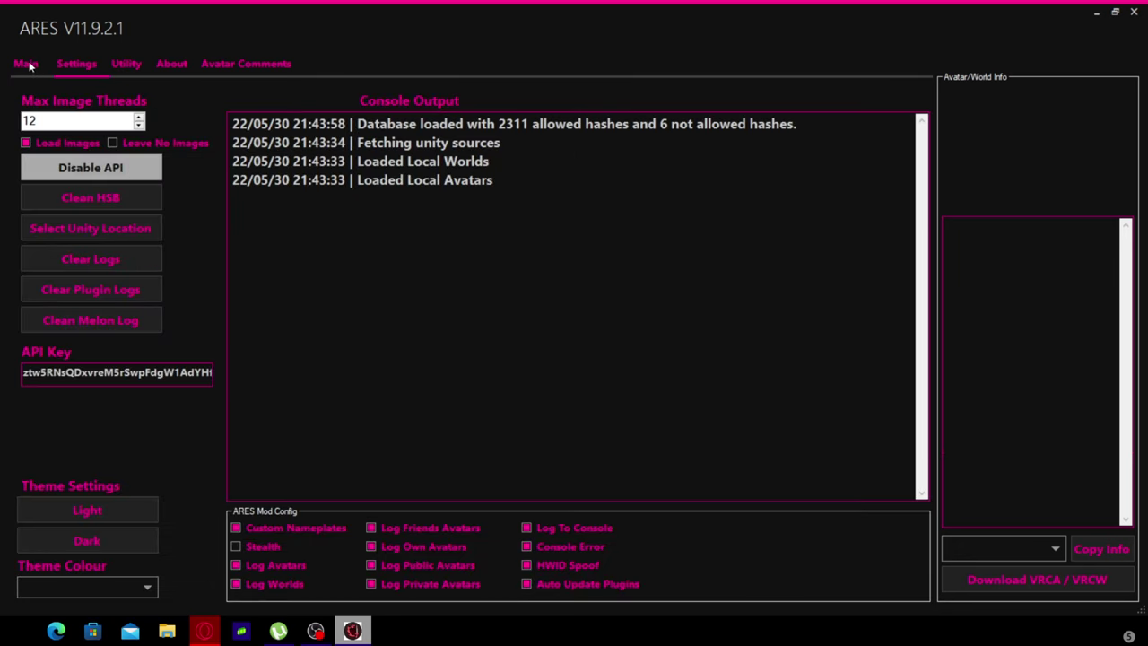
click(27, 64)
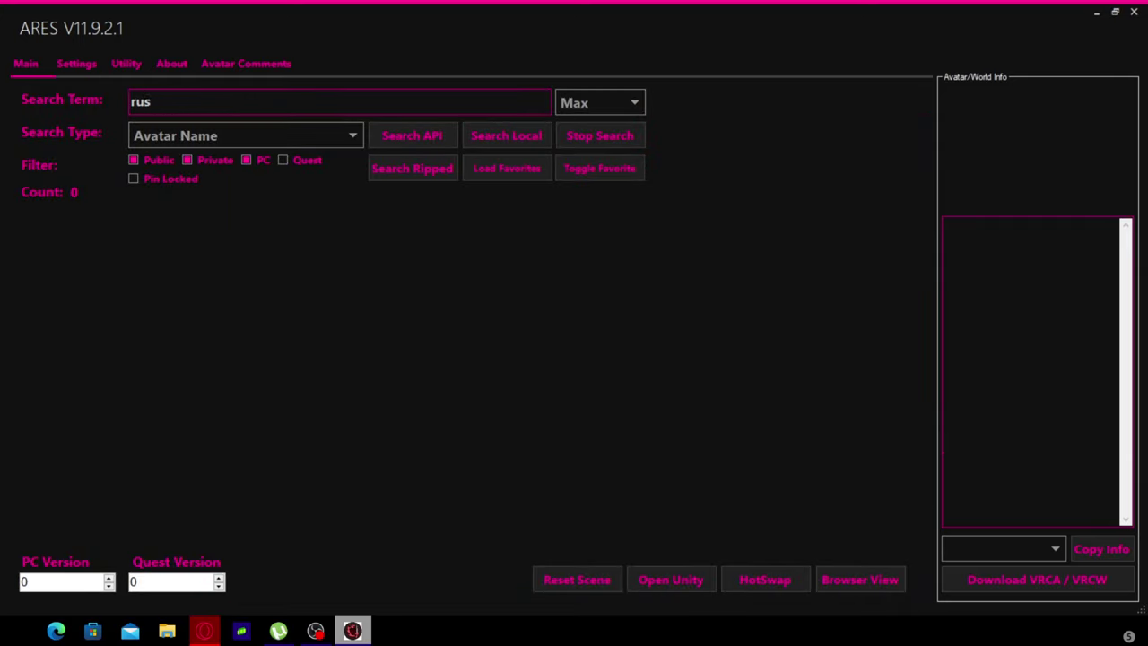
click(415, 136)
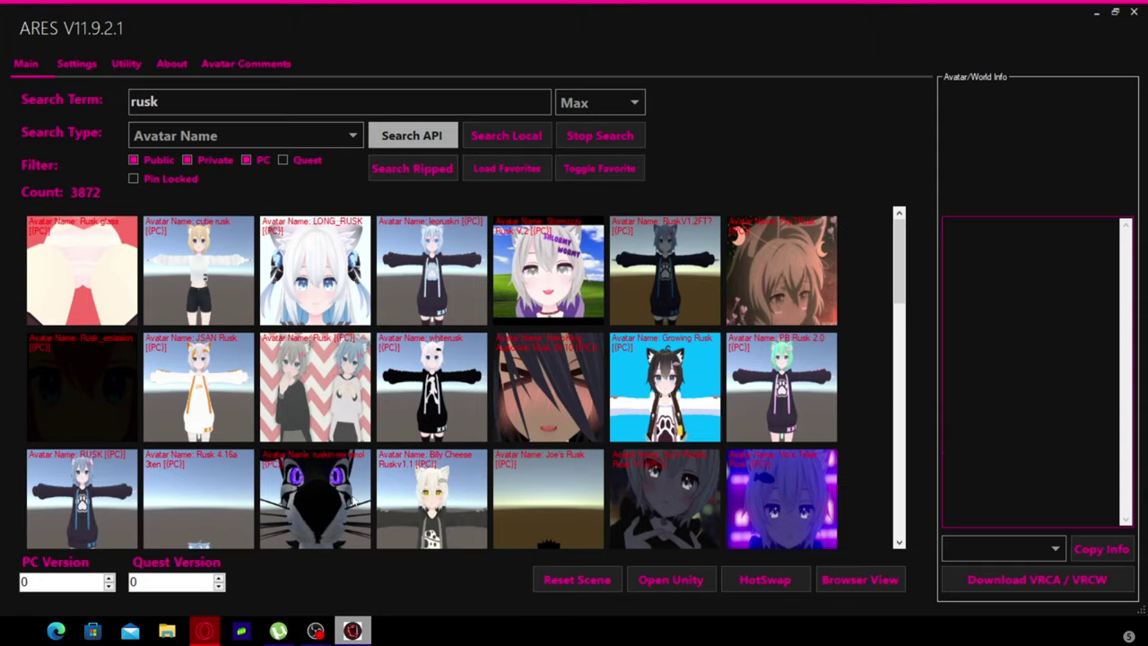
- In Opera's GitHub tab, go from the ARES release page to Dean2k's A.R.E.S repository
click(204, 630)
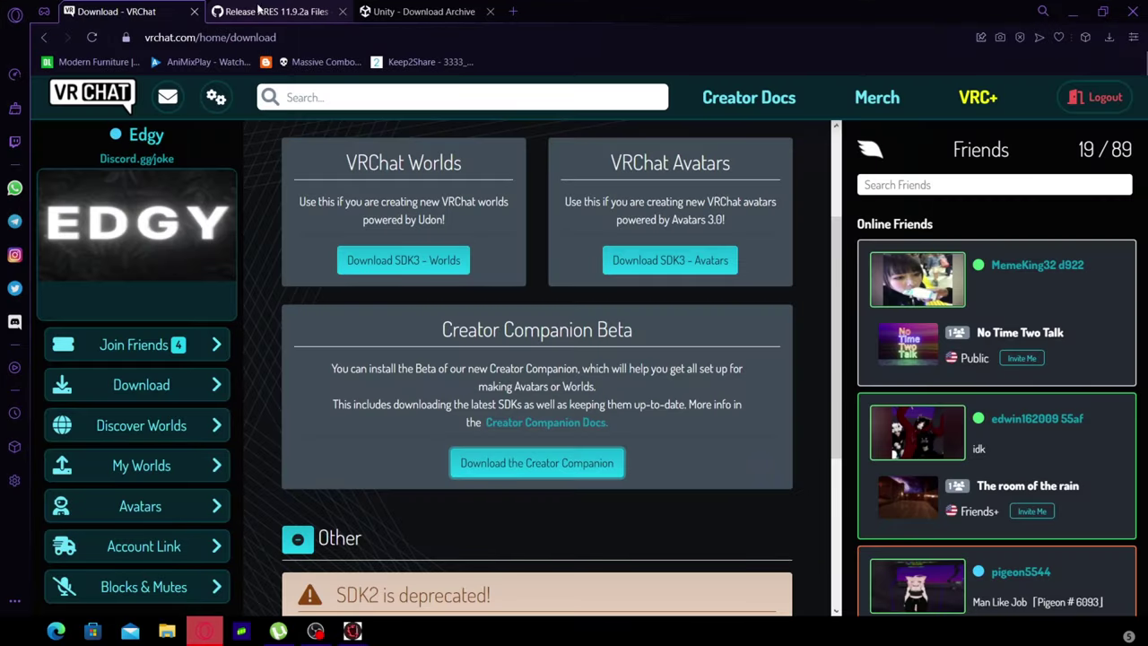
click(261, 11)
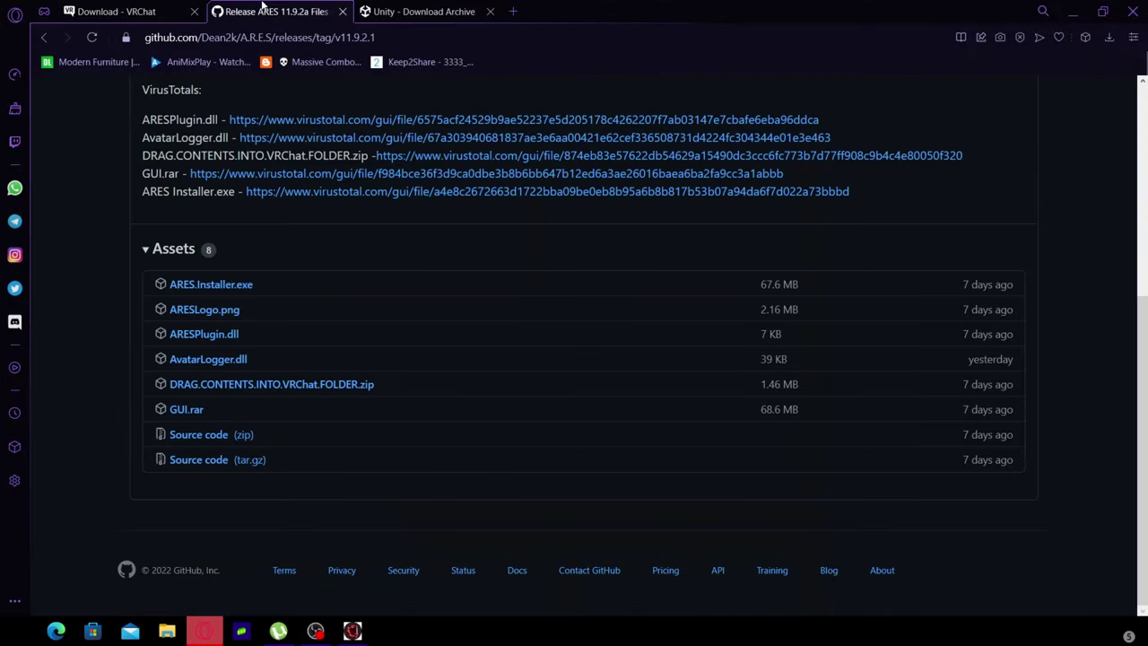
double_click(287, 283)
scroll(353, 261, up, 5)
click(88, 154)
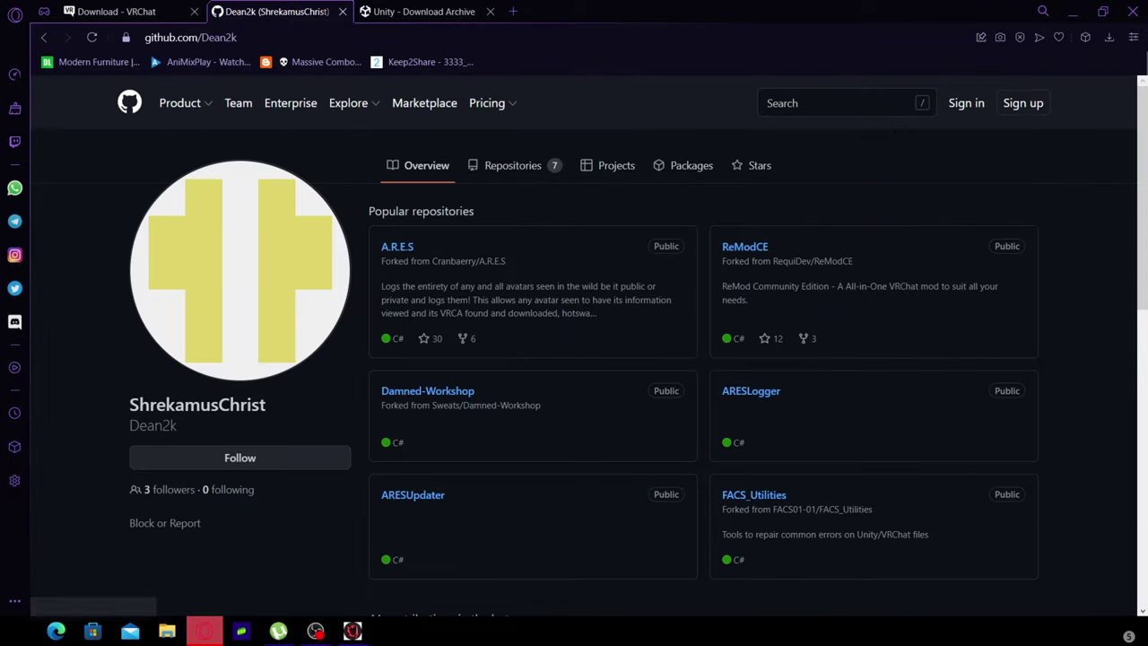
click(400, 258)
- Open the latest ARES 11.9.2a release and highlight ARES.Installer.exe in its Assets list
scroll(397, 256, down, 3)
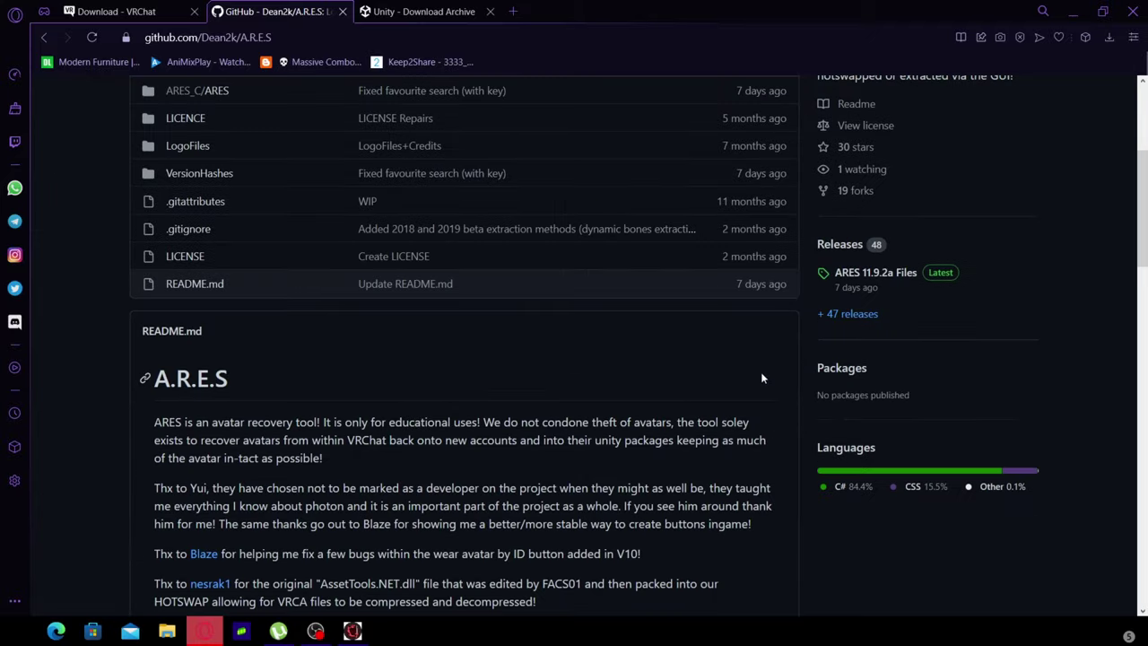
click(863, 280)
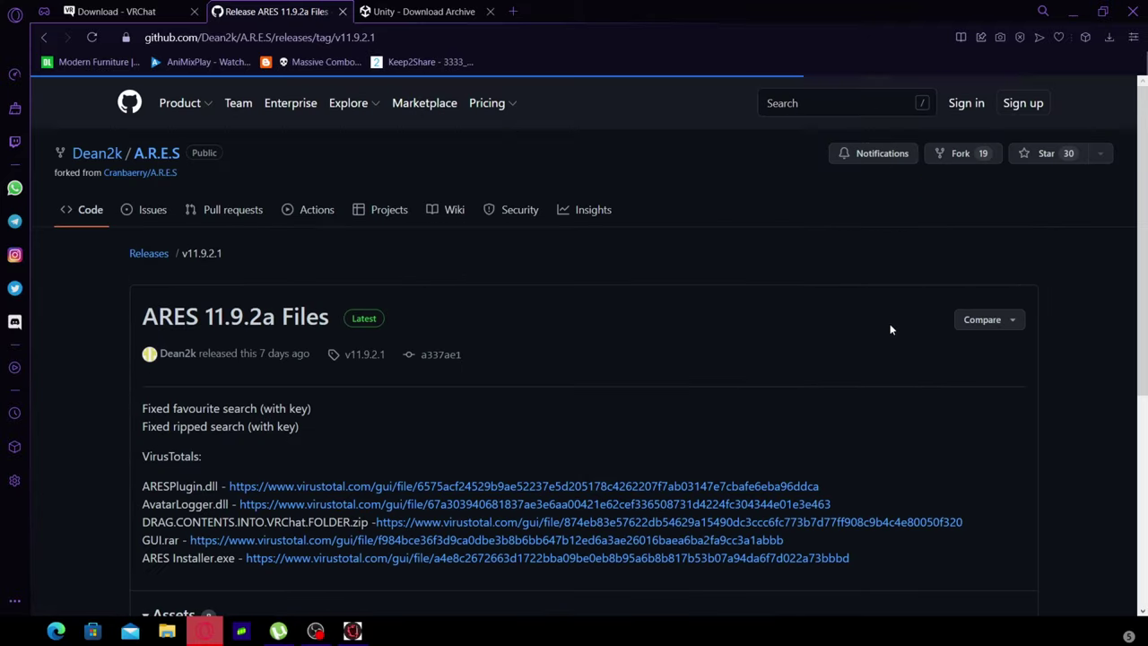
drag(135, 309, 386, 342)
scroll(379, 347, down, 4)
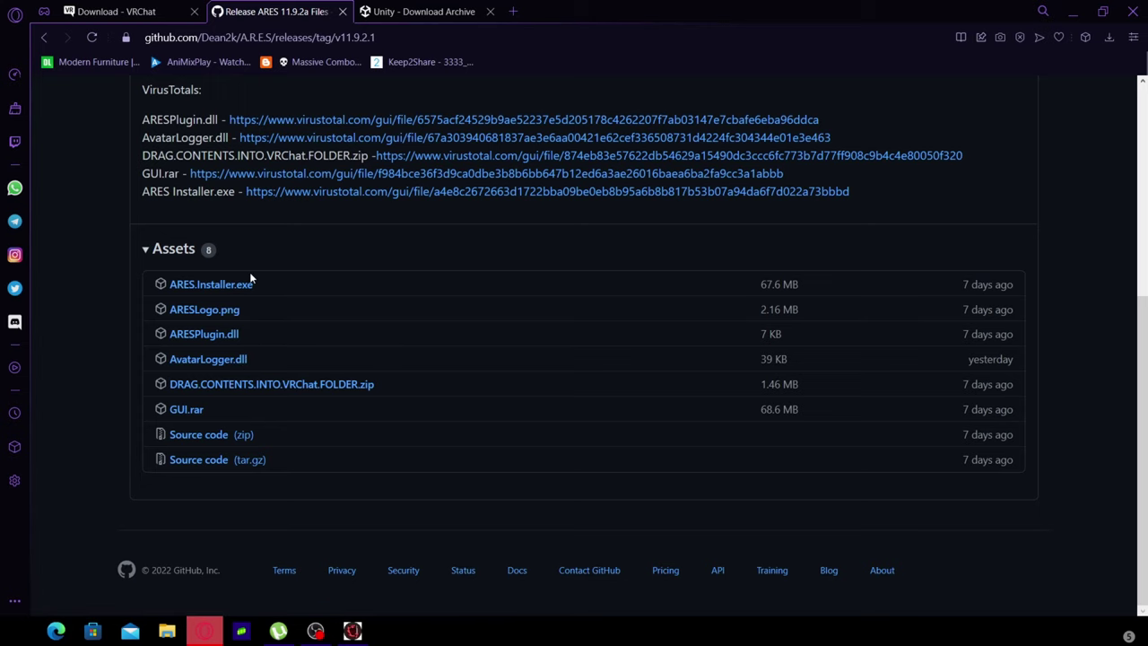
drag(279, 284, 149, 285)
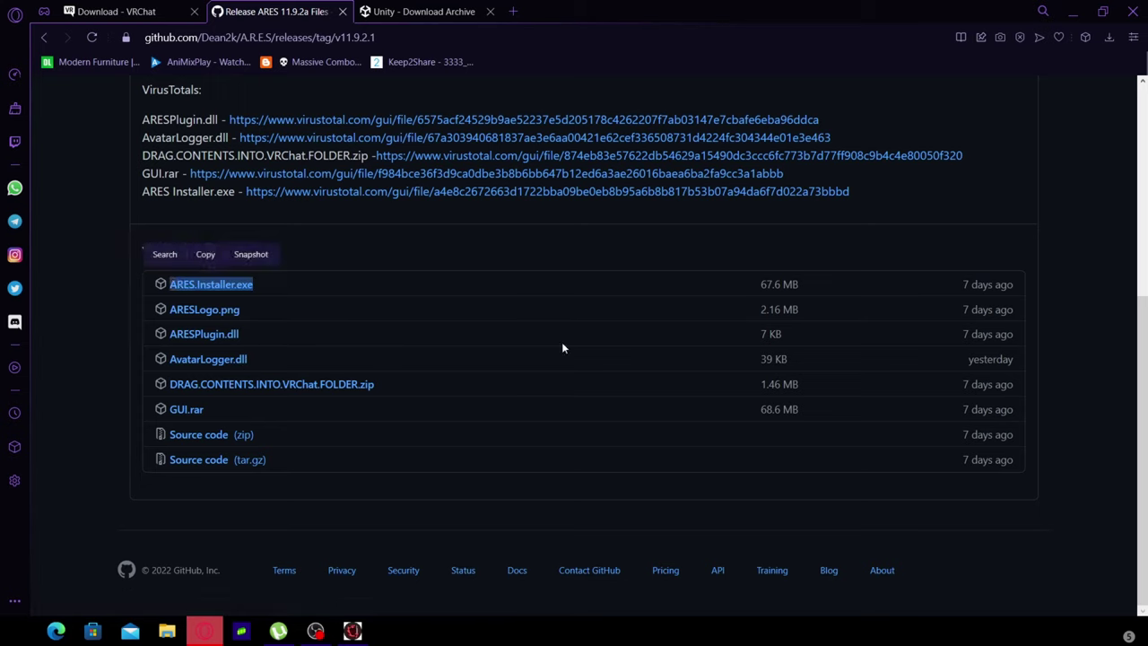
click(892, 366)
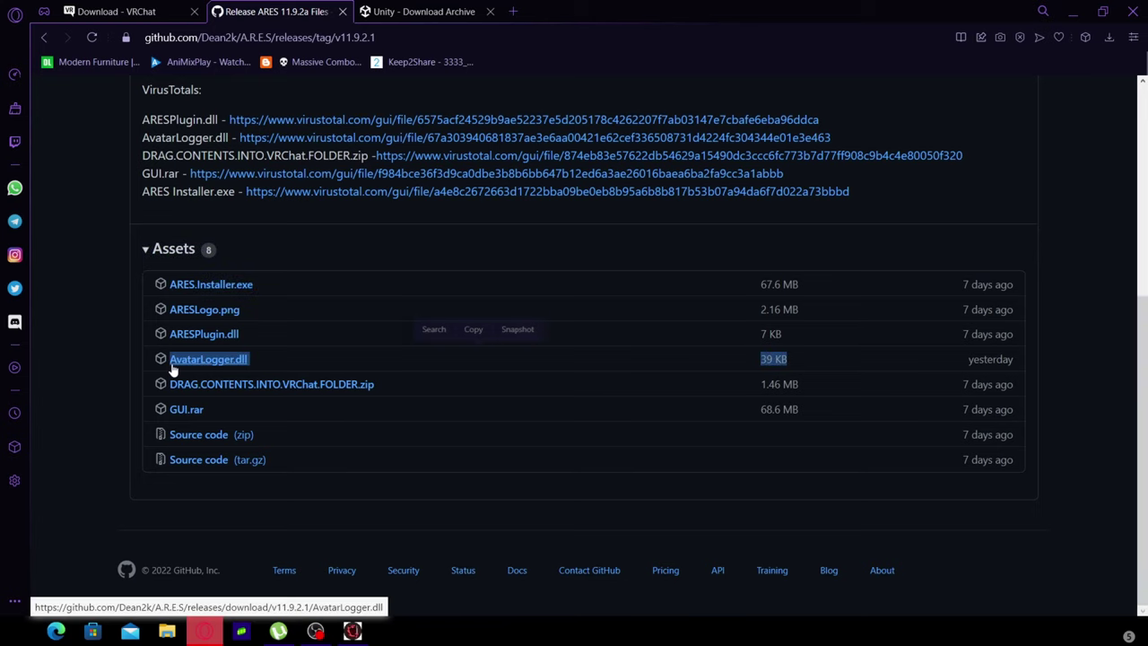
drag(278, 289, 105, 289)
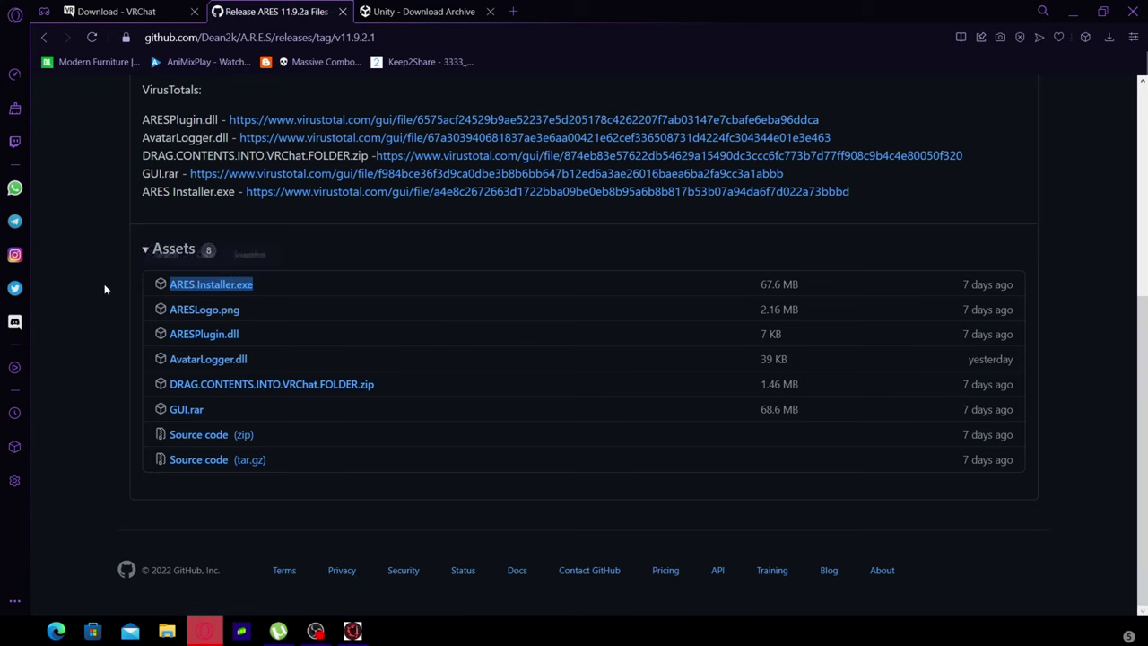
click(367, 296)
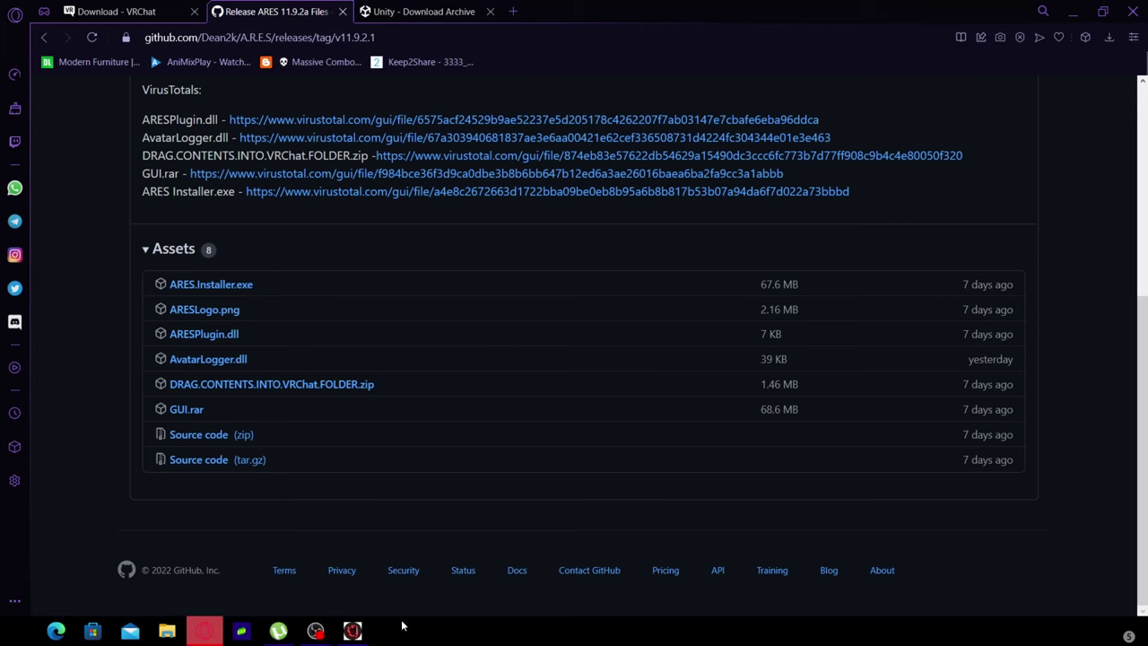
- Bring the ARES window back to the front
click(352, 631)
click(353, 631)
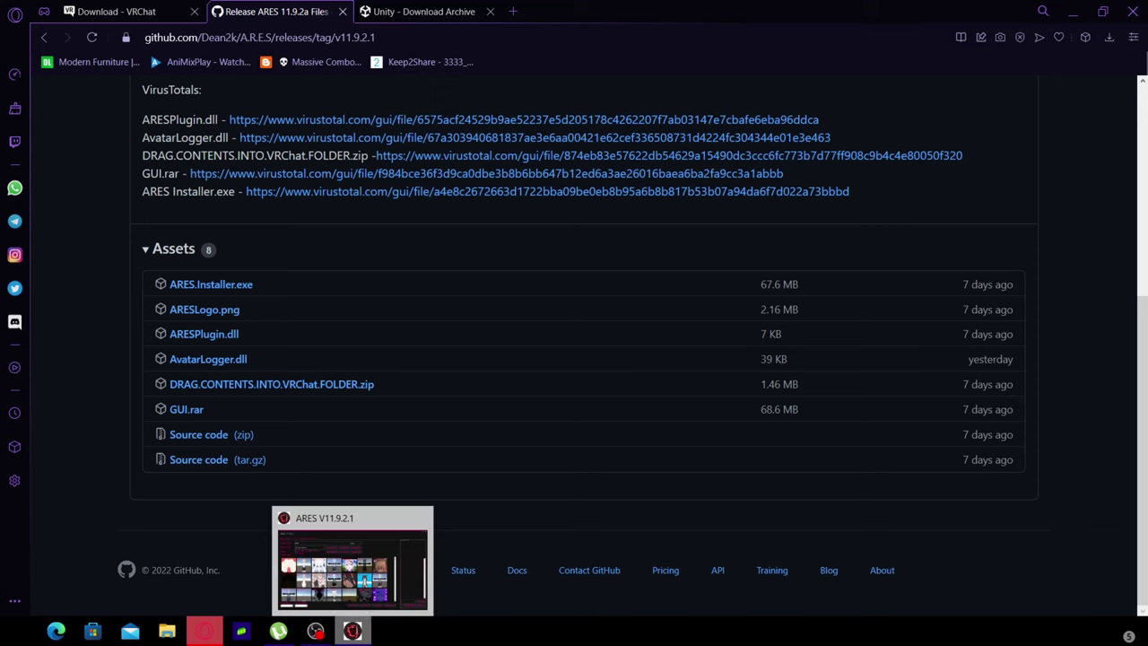
click(353, 631)
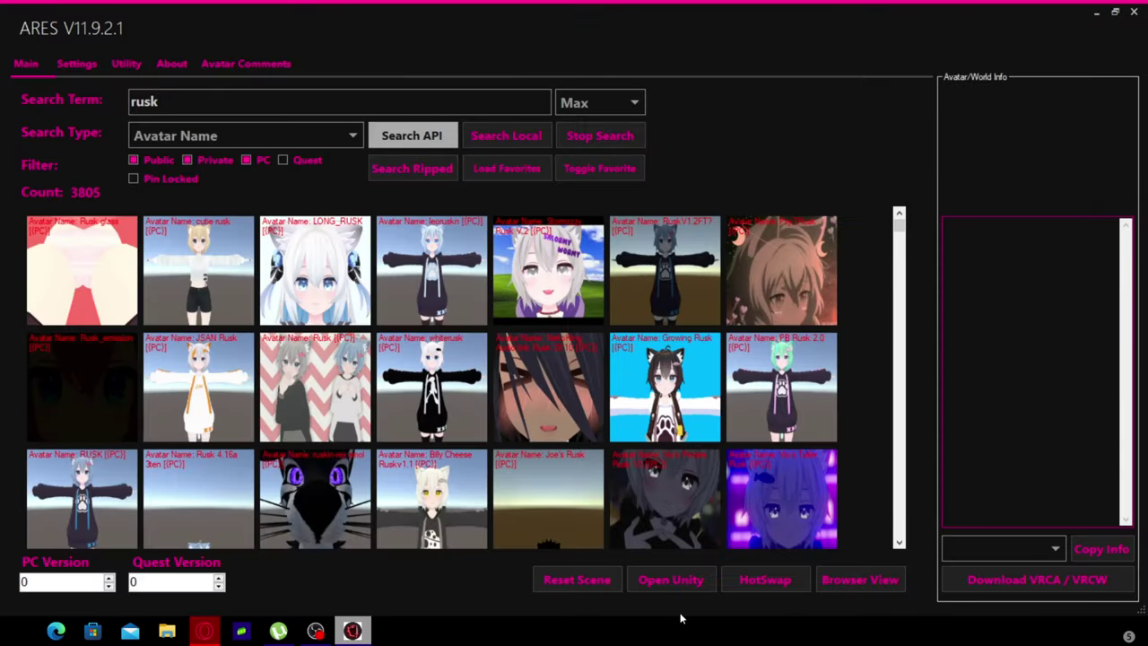
- Minimize ARES and launch Unity Hub from the Start menu search for 'unity'
click(1096, 13)
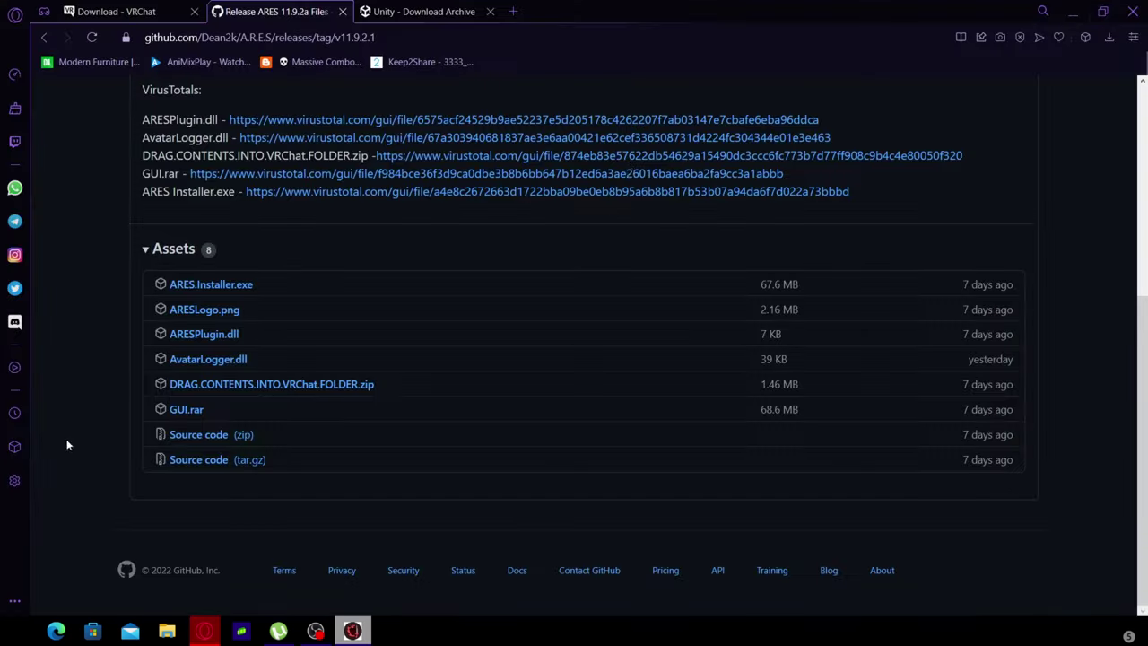
click(20, 632)
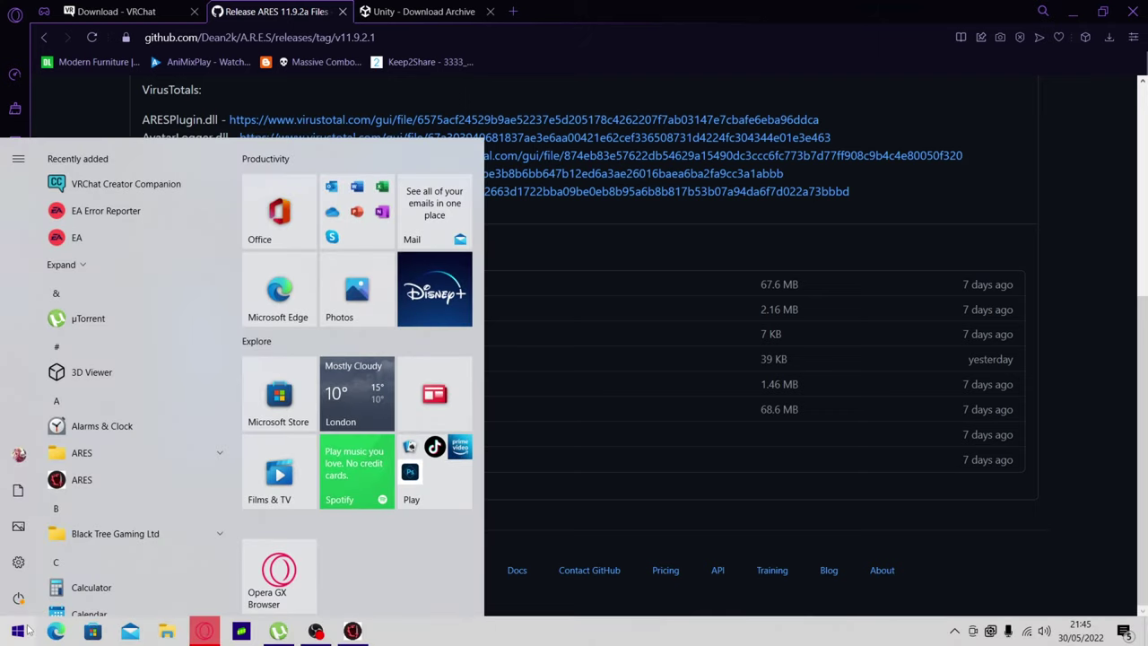
text(unity)
key(Return)
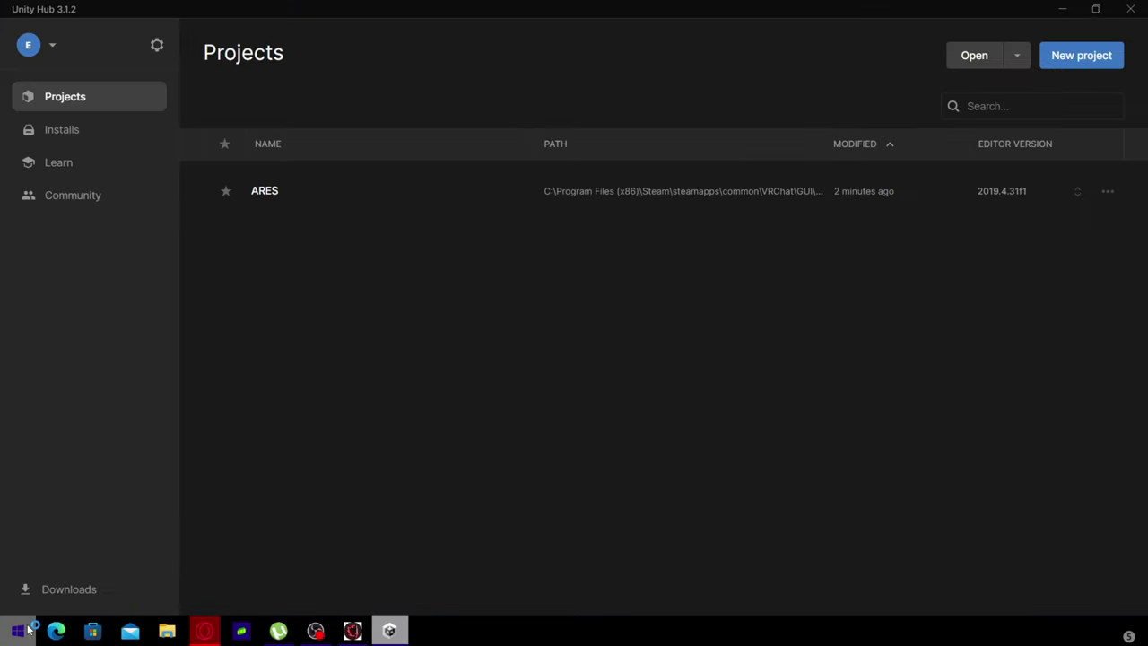
- On Installs (editor 2019.4.31f1), start Install Editor and view the Pre-releases list
click(46, 131)
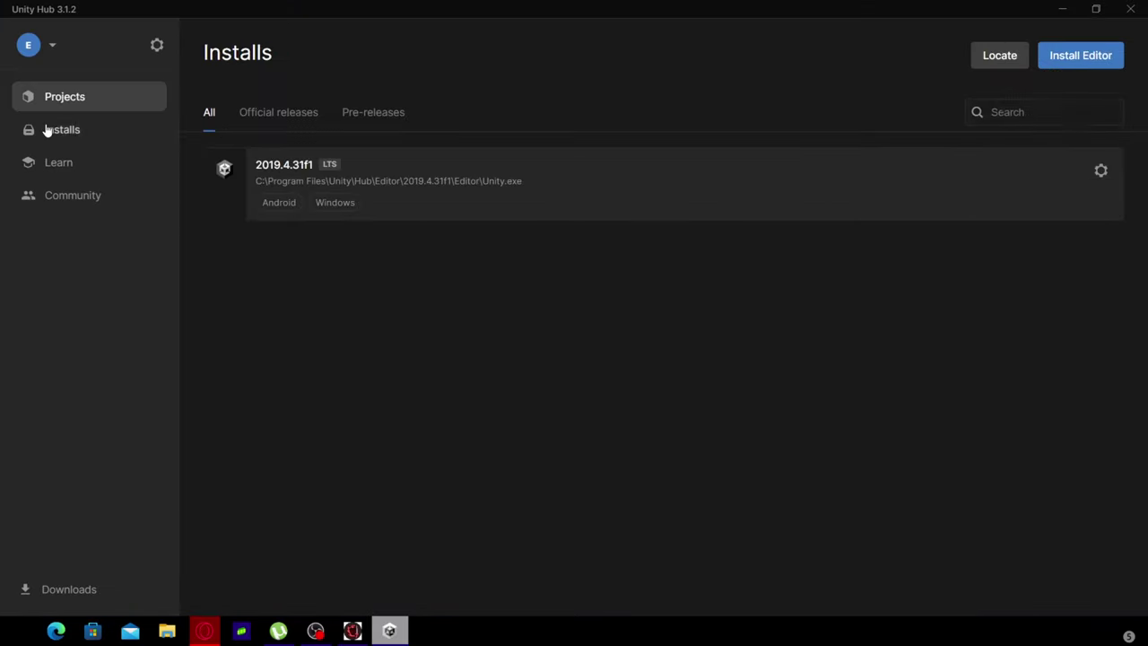
click(1076, 57)
click(321, 153)
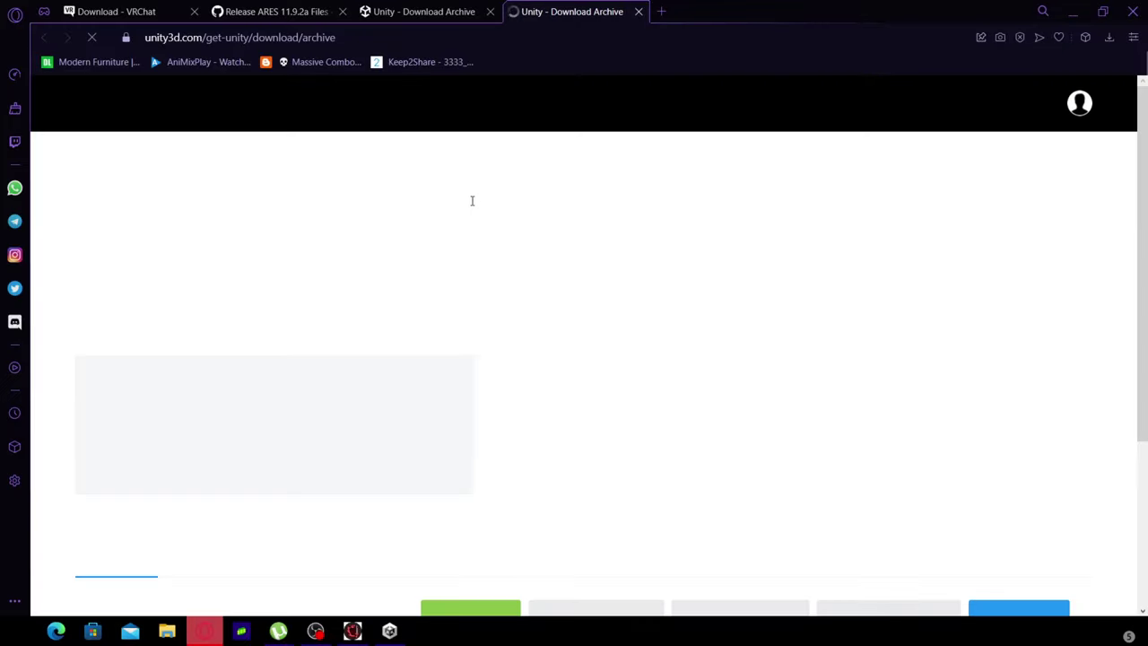
- In the Download Archive's Unity 2019.x list, locate 2019.4.31f1, dated 30 Sep, 2021
scroll(472, 215, down, 3)
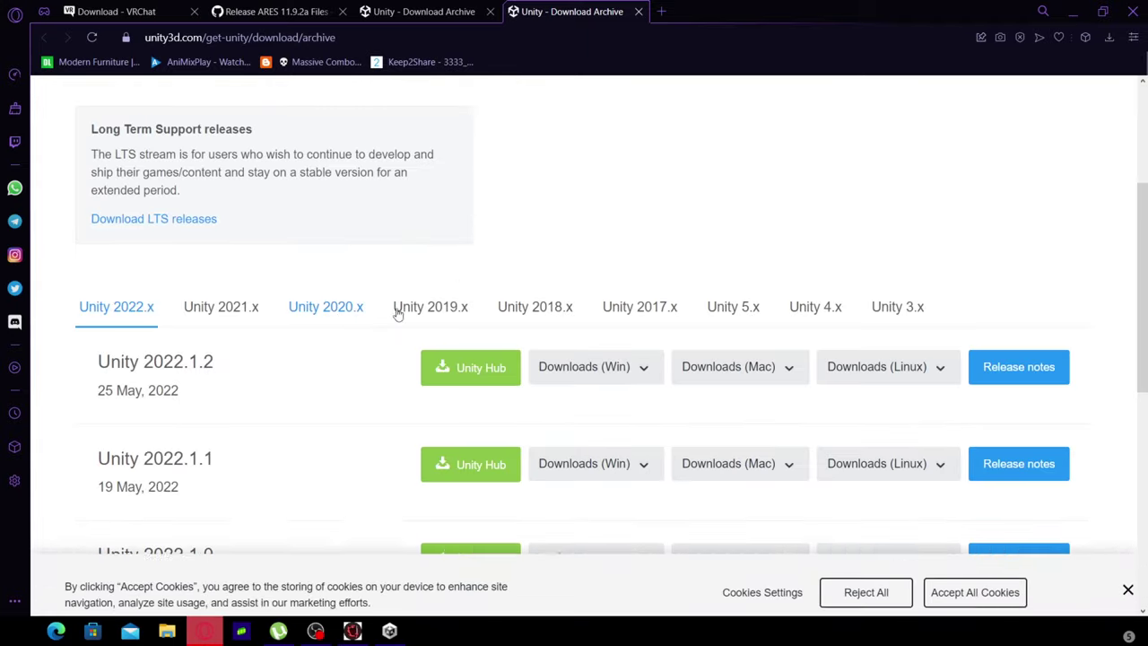
click(465, 309)
scroll(470, 313, down, 10)
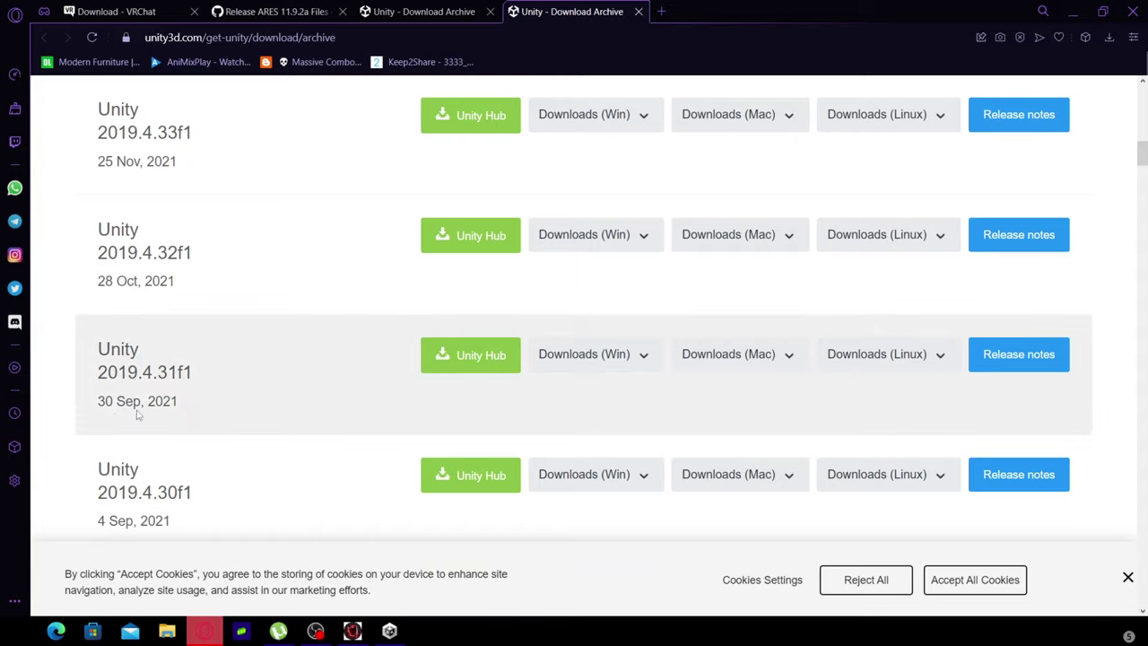
drag(117, 400, 177, 402)
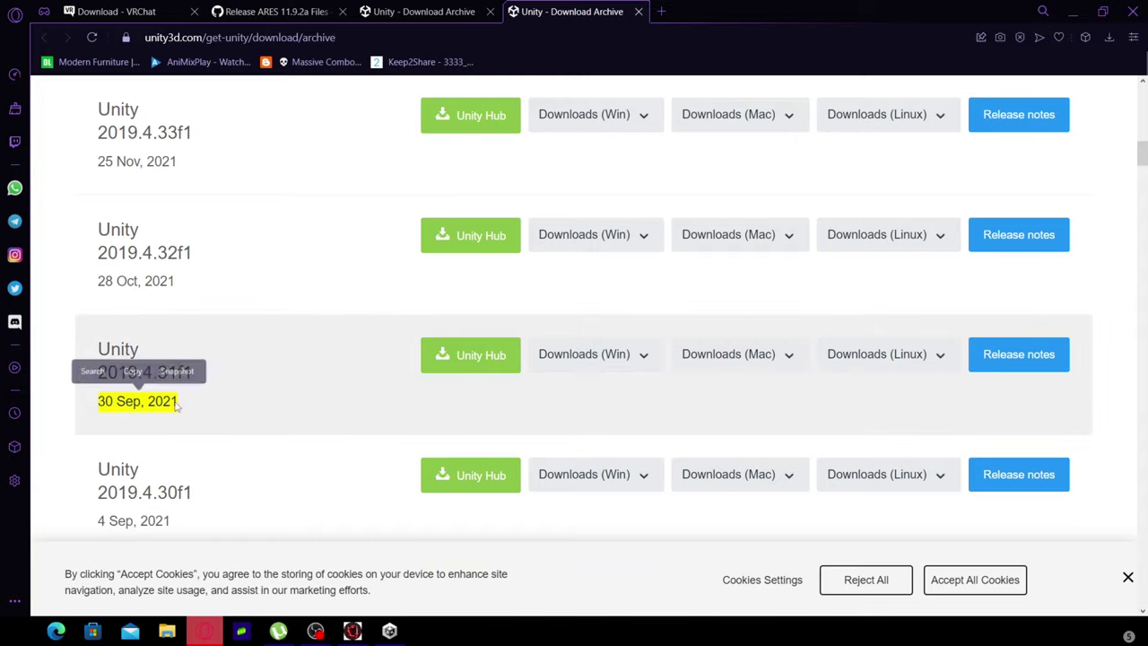
click(162, 371)
double_click(162, 368)
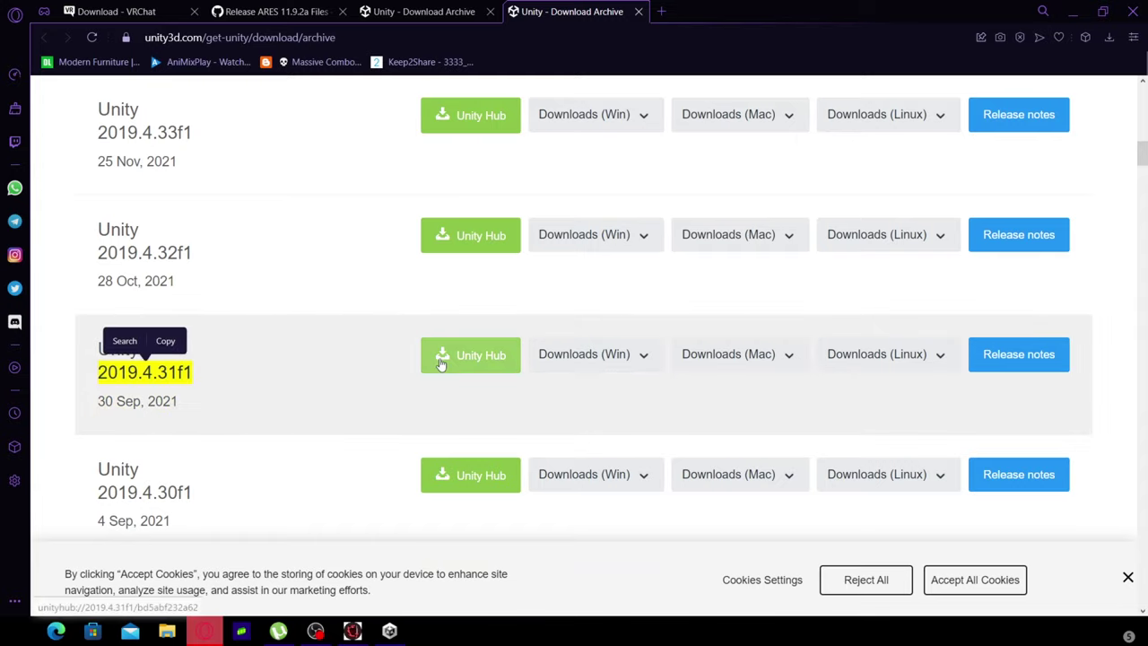
- Close Unity Hub's Install Editor dialog and return to the project list
click(1072, 11)
click(935, 108)
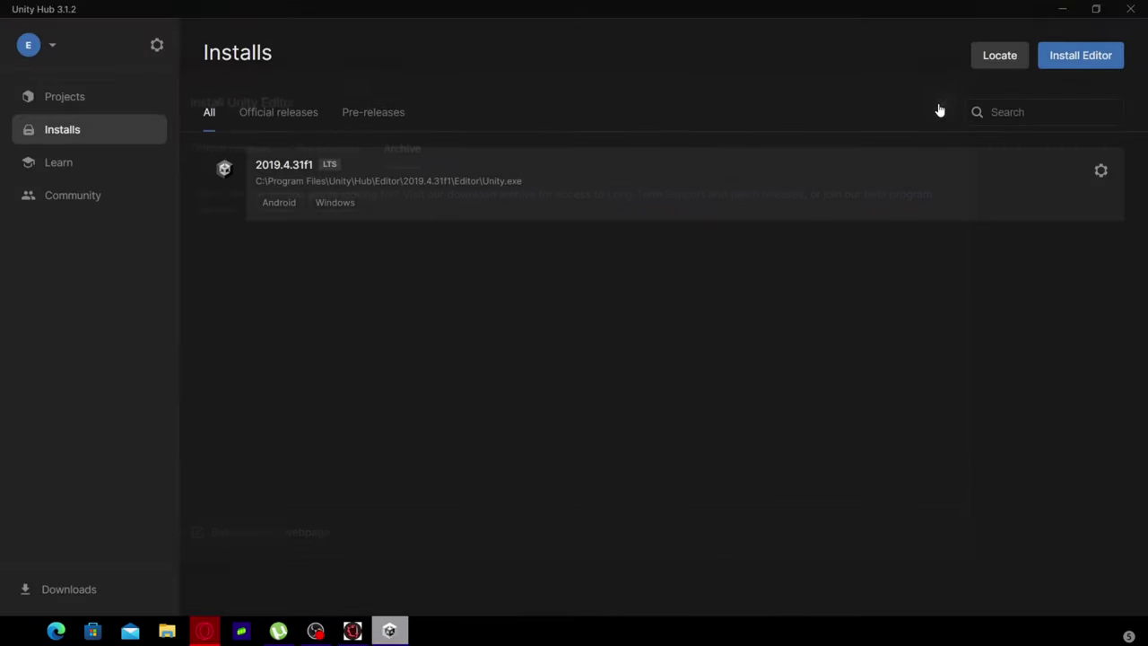
click(80, 105)
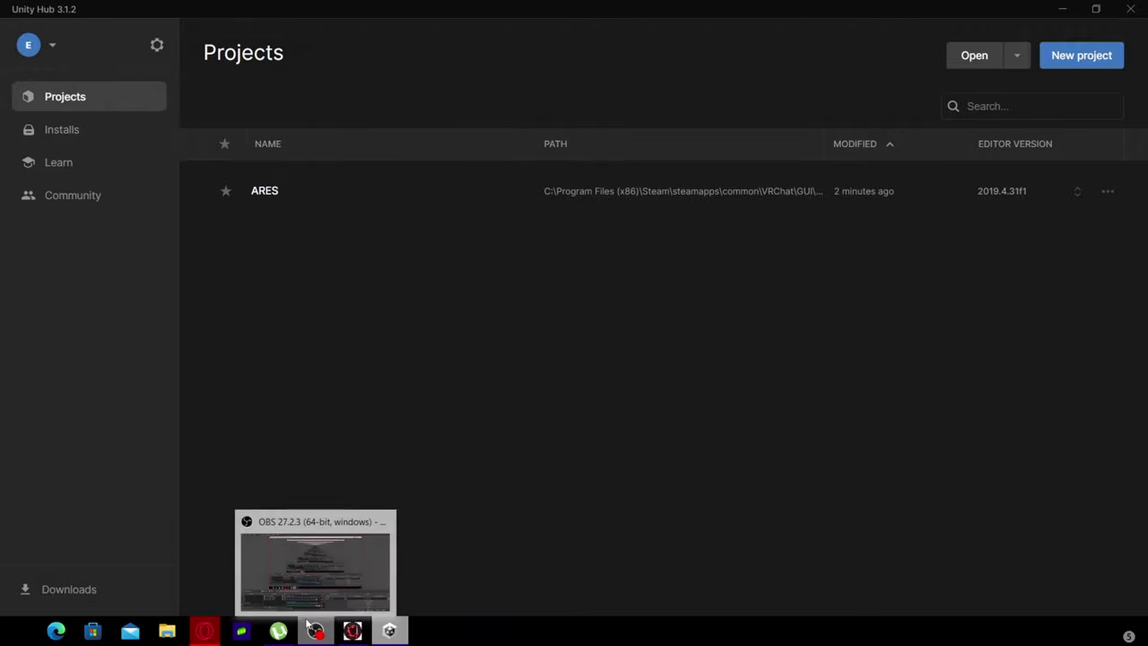
- Search Google for 'vrchat bloodborn' from the browser address bar
click(205, 631)
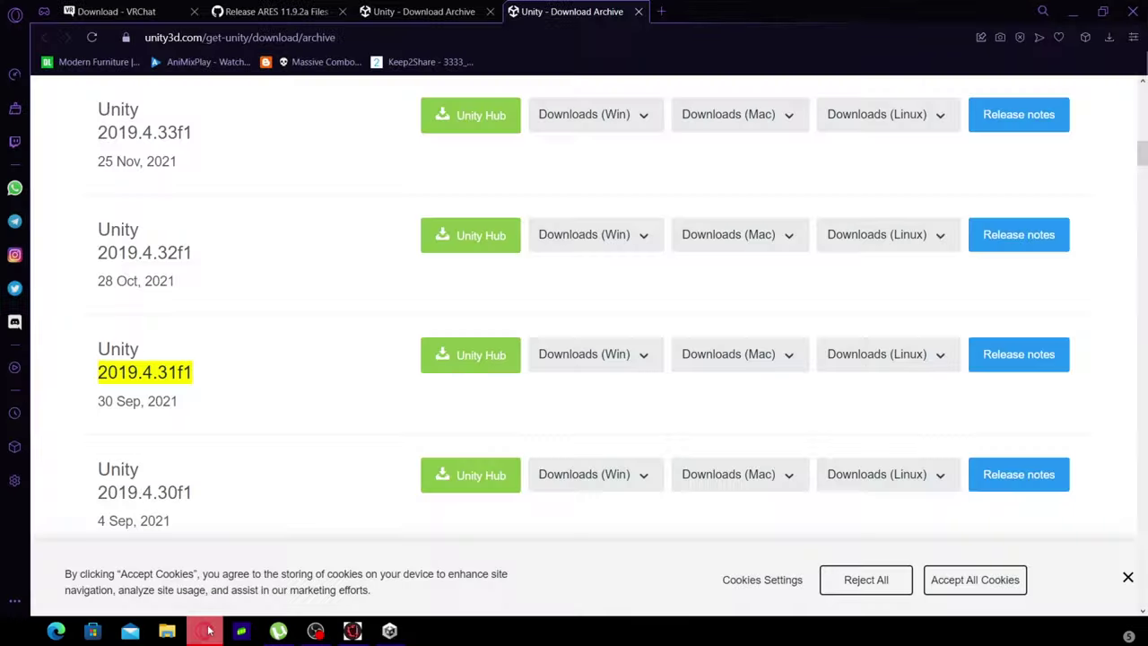
click(347, 36)
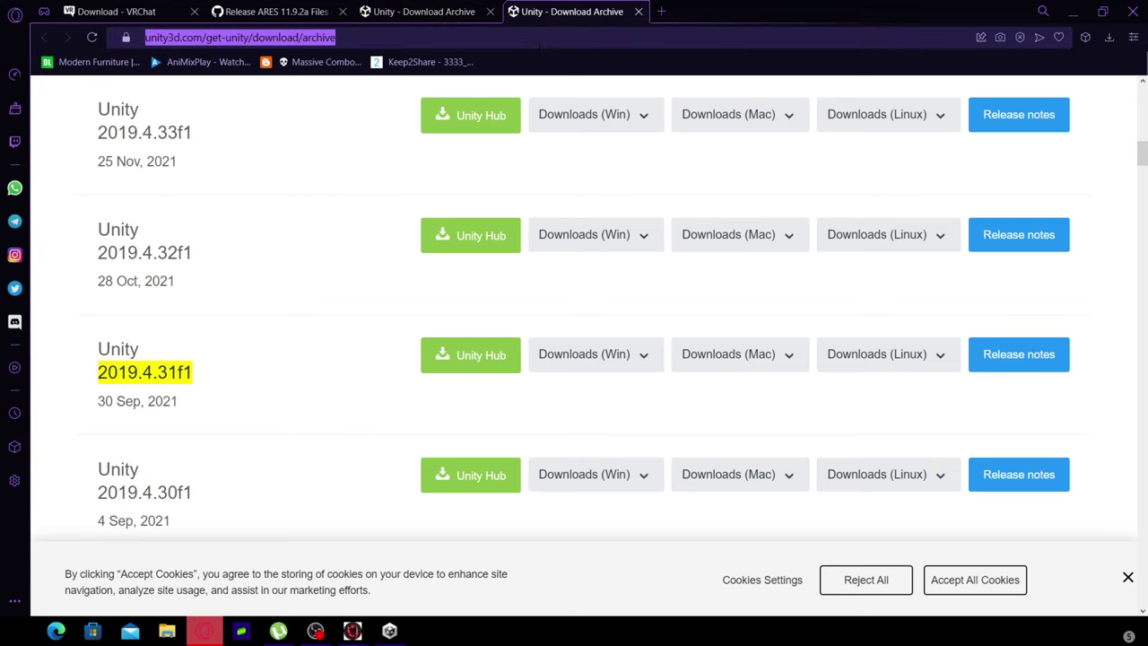
text(vrchat bloodborn)
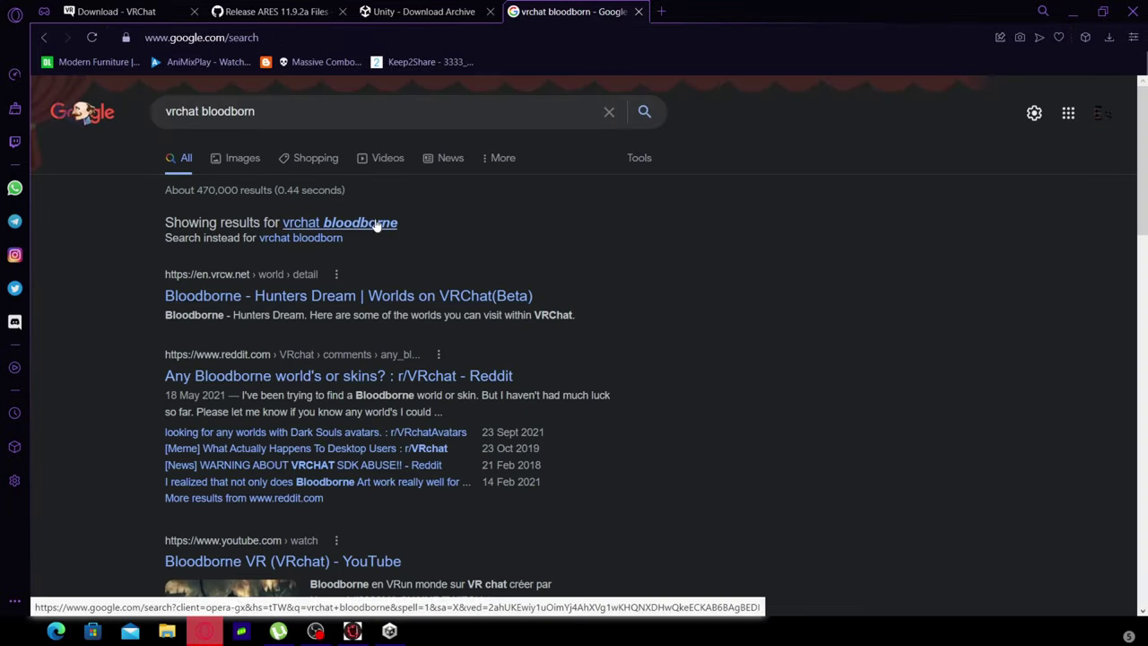
- Refine the search to 'vrchat bloodborne avatars' and scroll down to the BloodborneSDK GitHub result
click(375, 223)
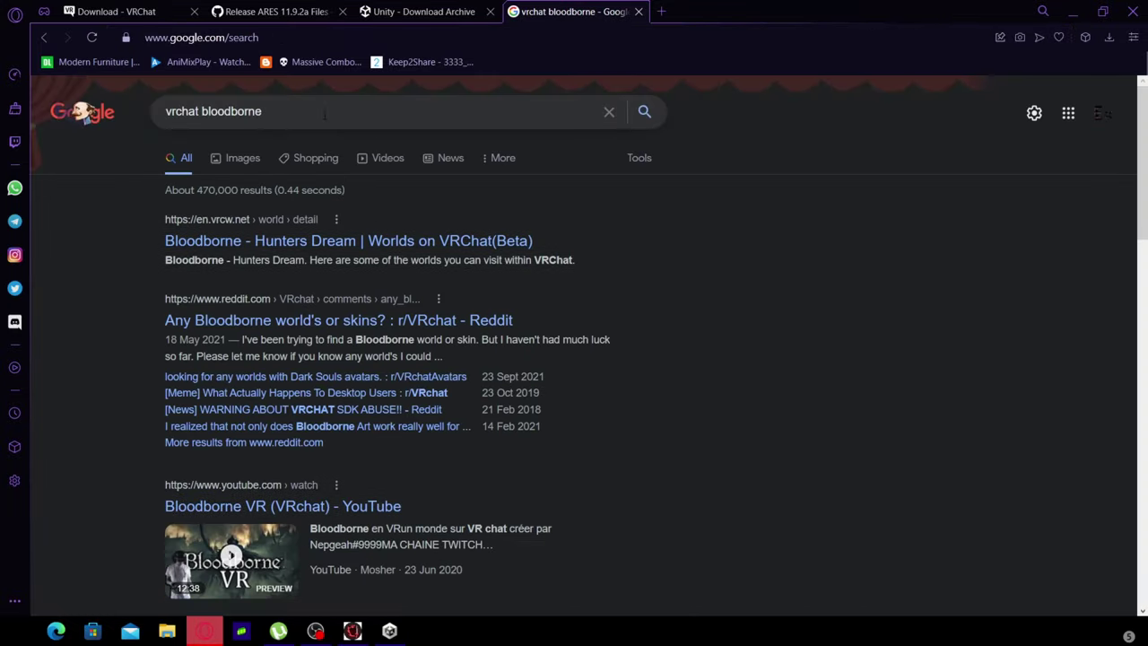
click(324, 112)
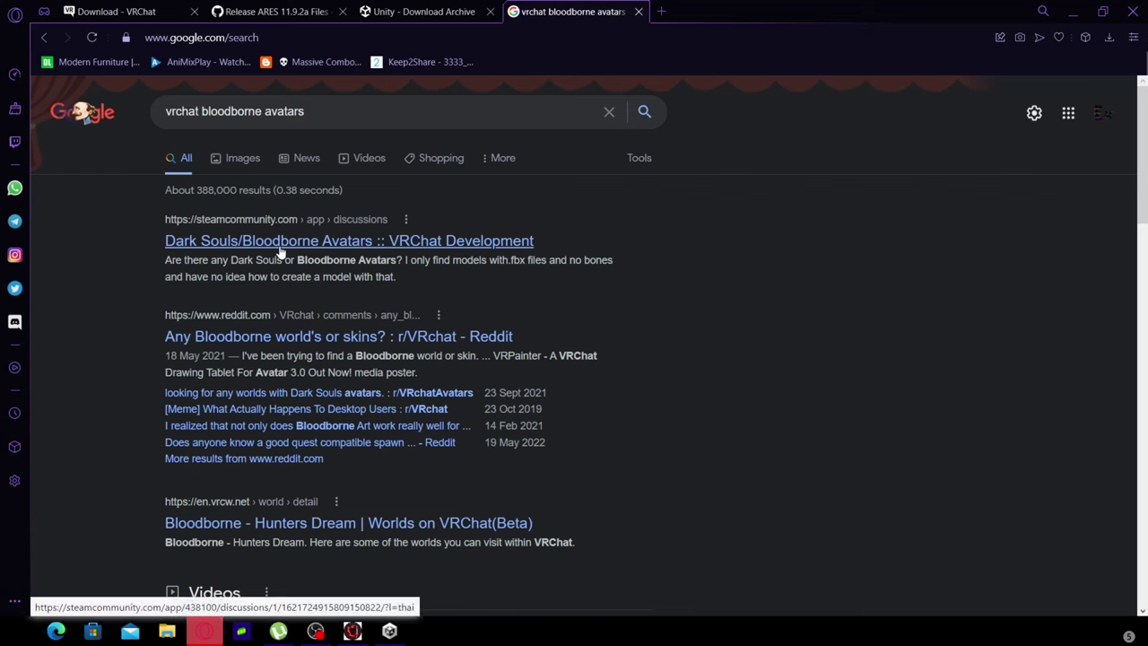
scroll(565, 332, down, 1)
scroll(567, 348, down, 5)
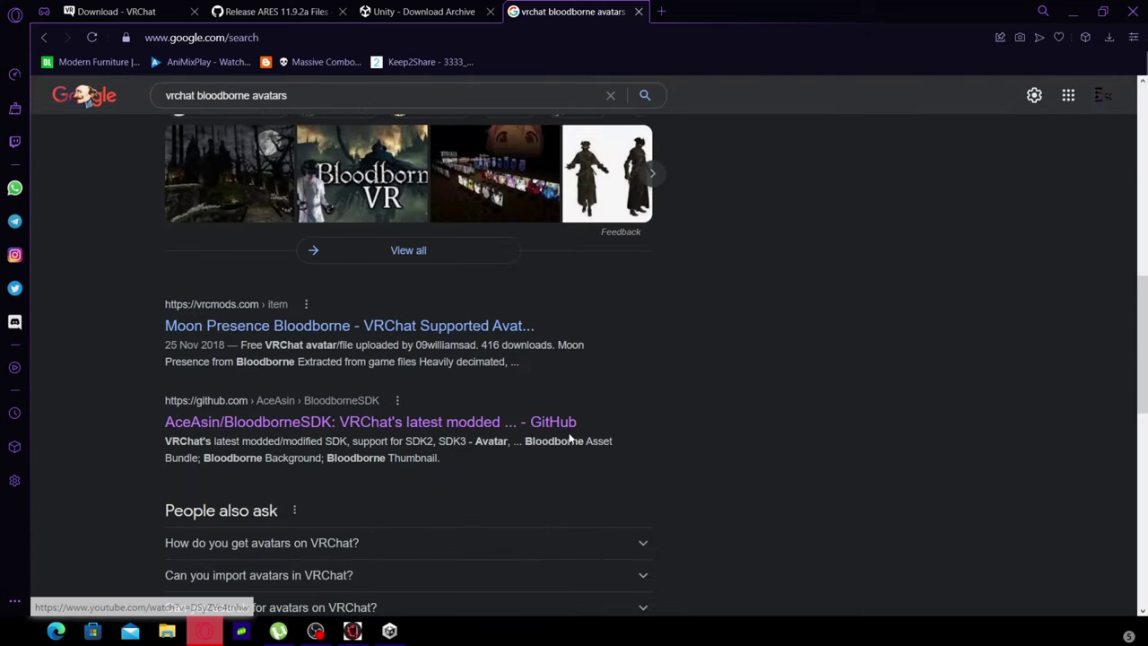
- Read through the BloodborneSDK README on GitHub, then return to ARES's Settings page
click(503, 422)
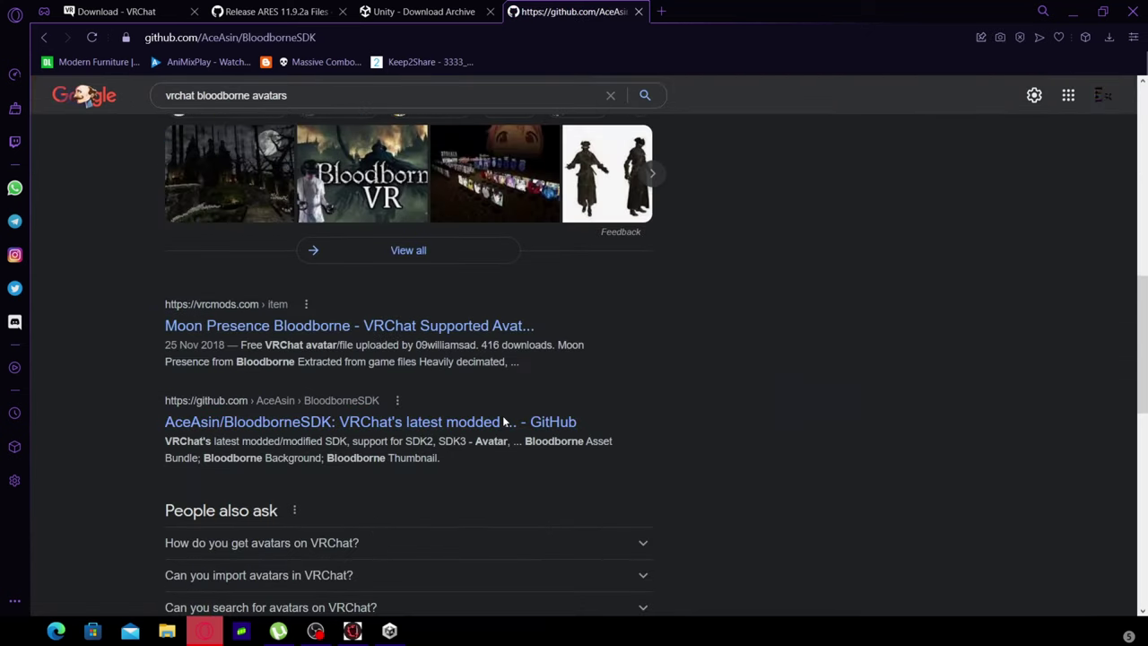
scroll(1026, 419, down, 3)
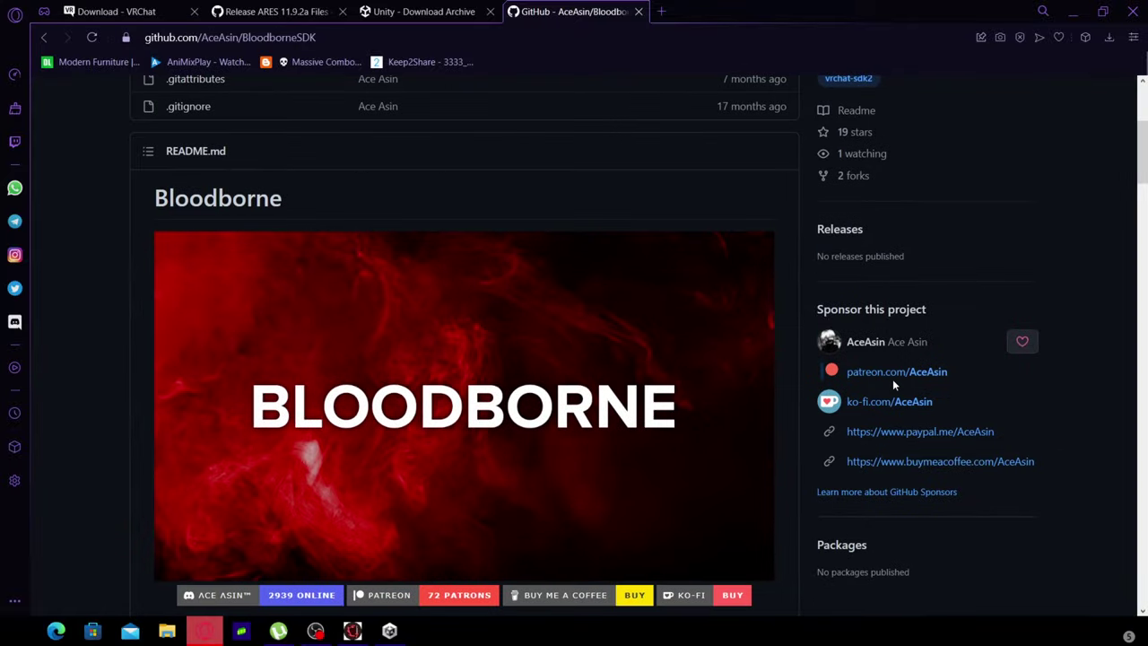
scroll(335, 396, up, 4)
scroll(238, 375, down, 6)
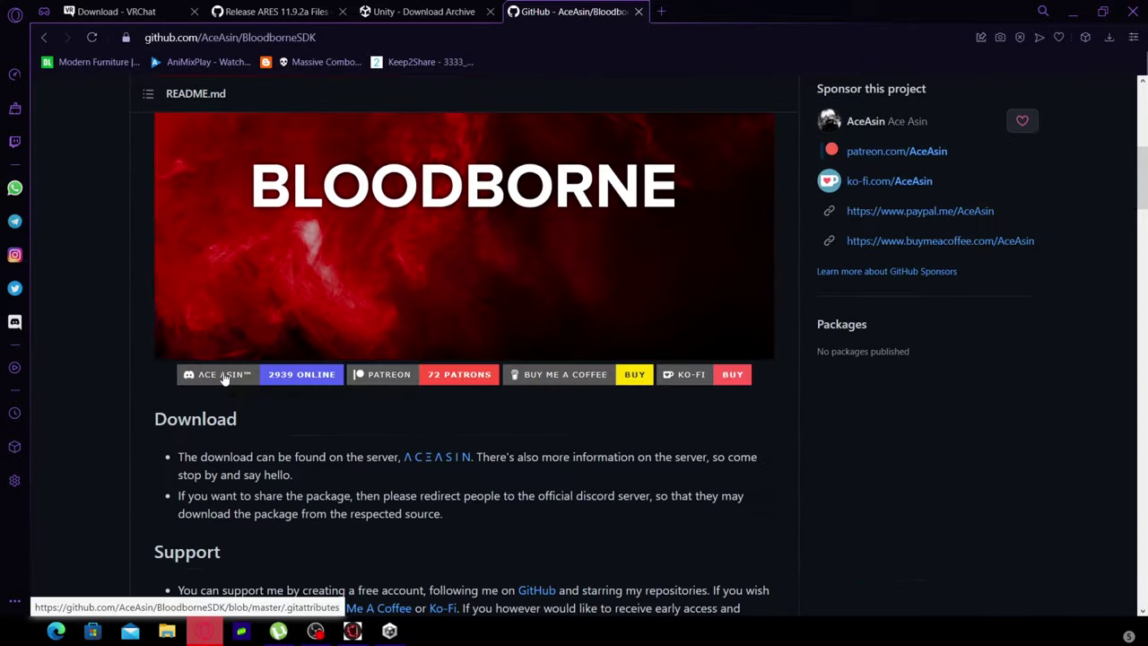
scroll(222, 377, down, 4)
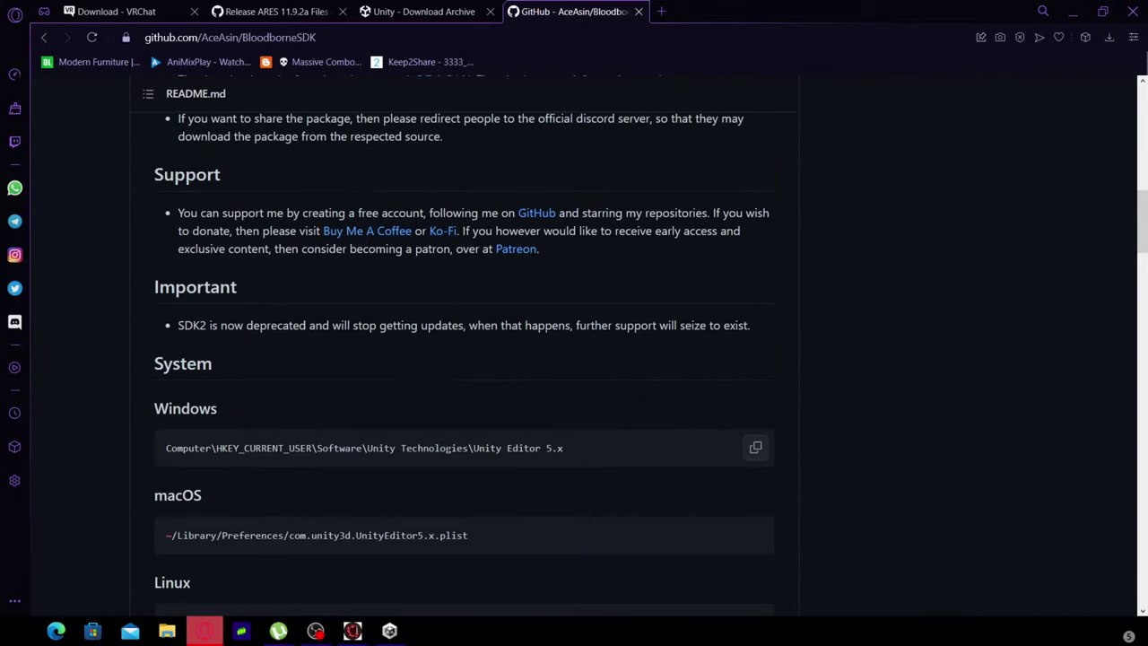
scroll(448, 448, up, 7)
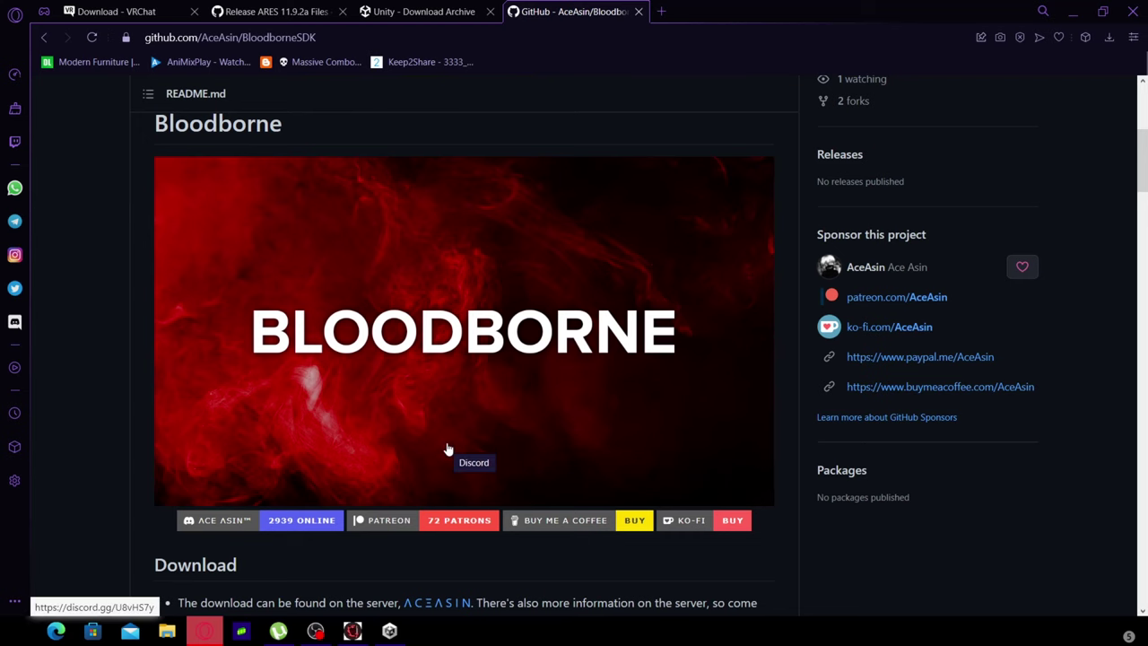
scroll(448, 449, up, 3)
scroll(446, 449, down, 2)
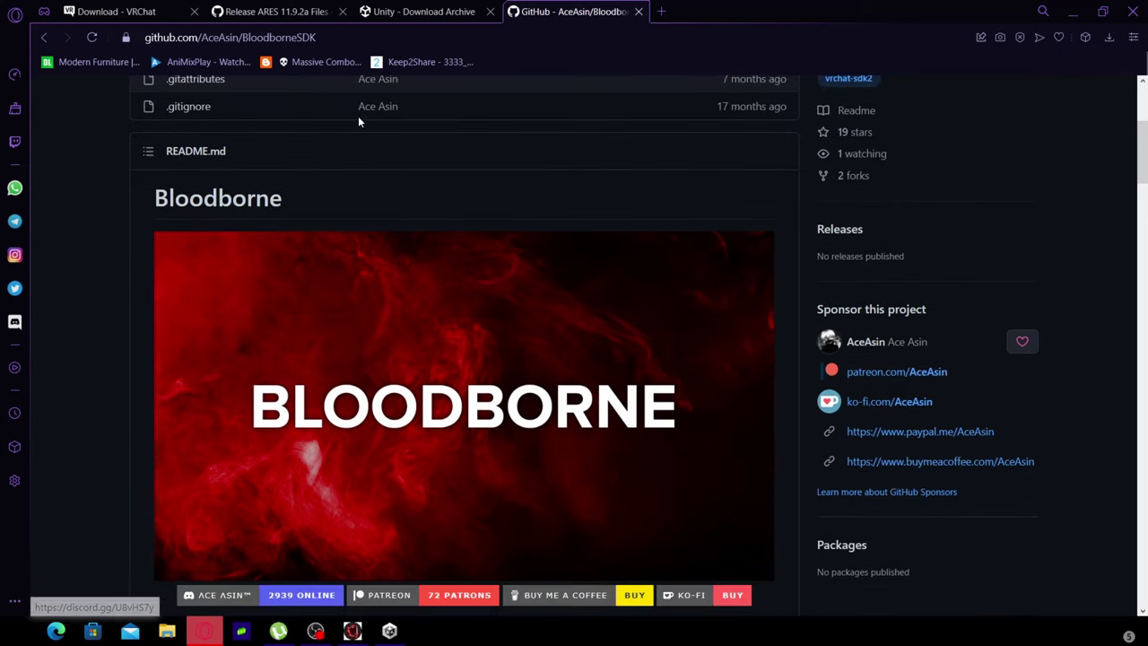
click(122, 12)
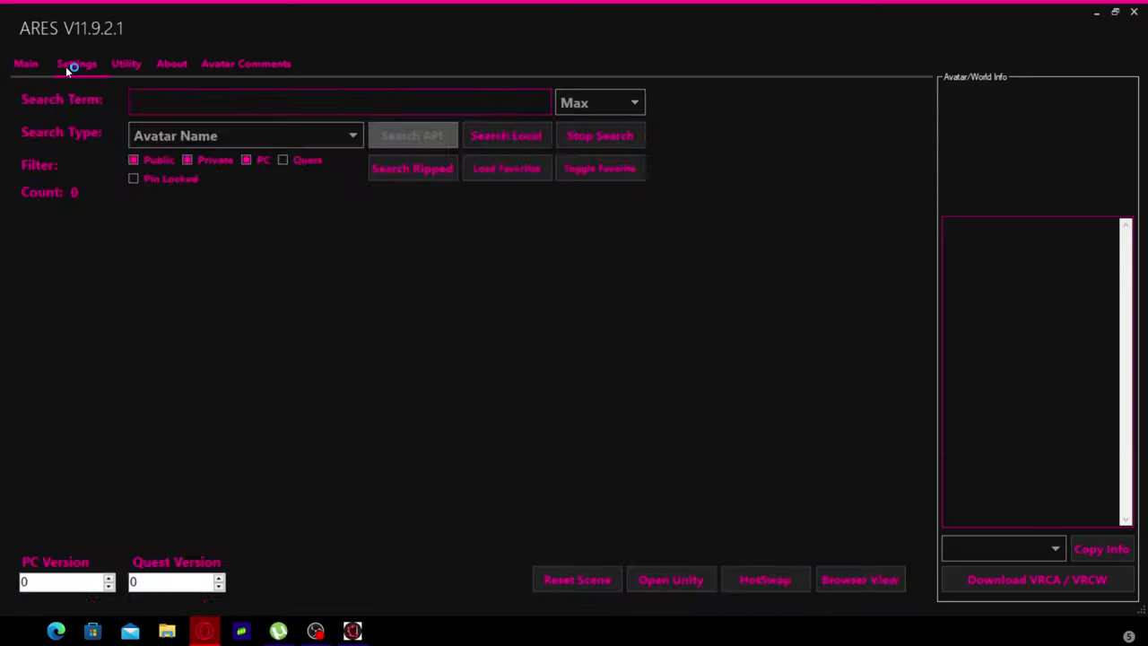
click(76, 64)
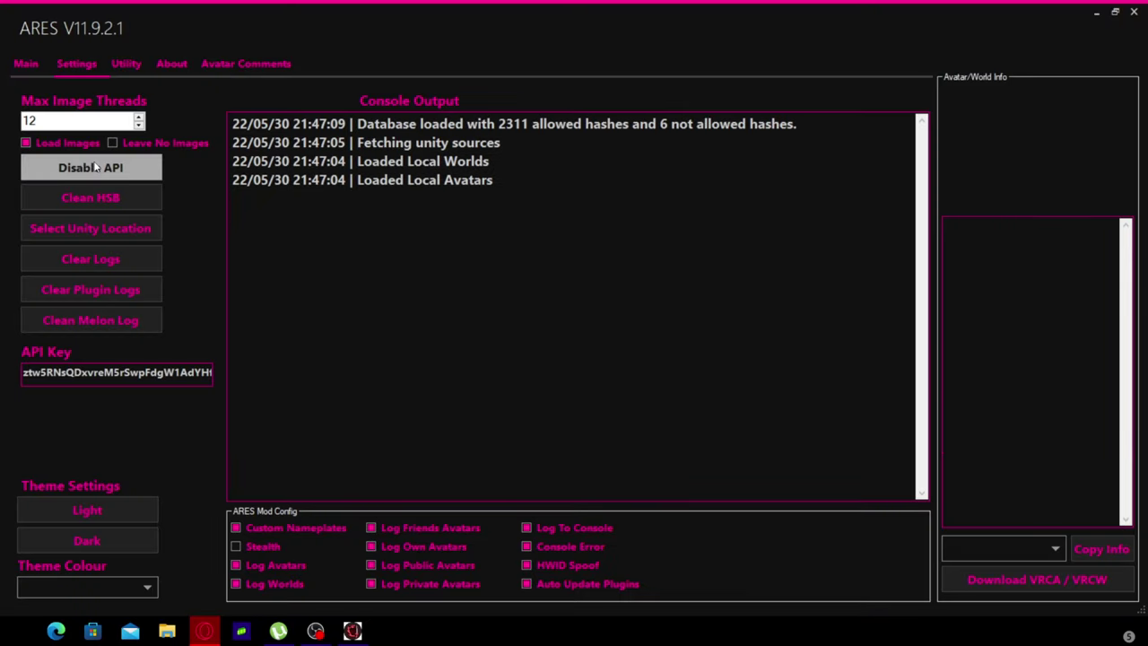
- Toggle the ARES API off and back on, then rerun the 'rusk' avatar-name search
click(94, 167)
click(94, 166)
click(28, 64)
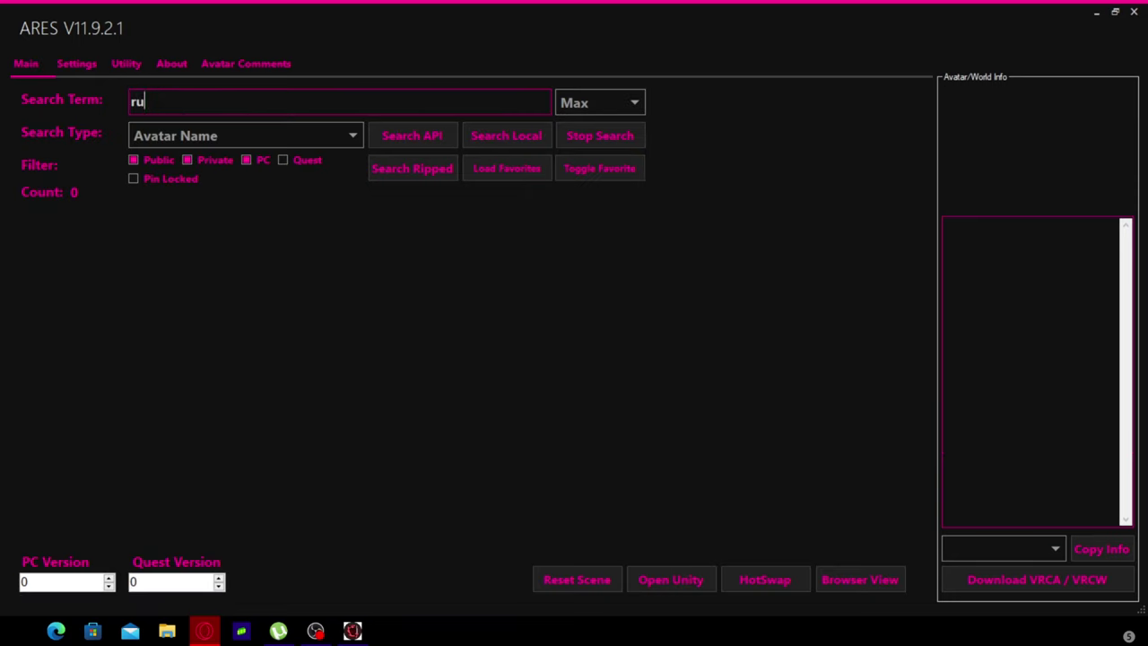
click(408, 134)
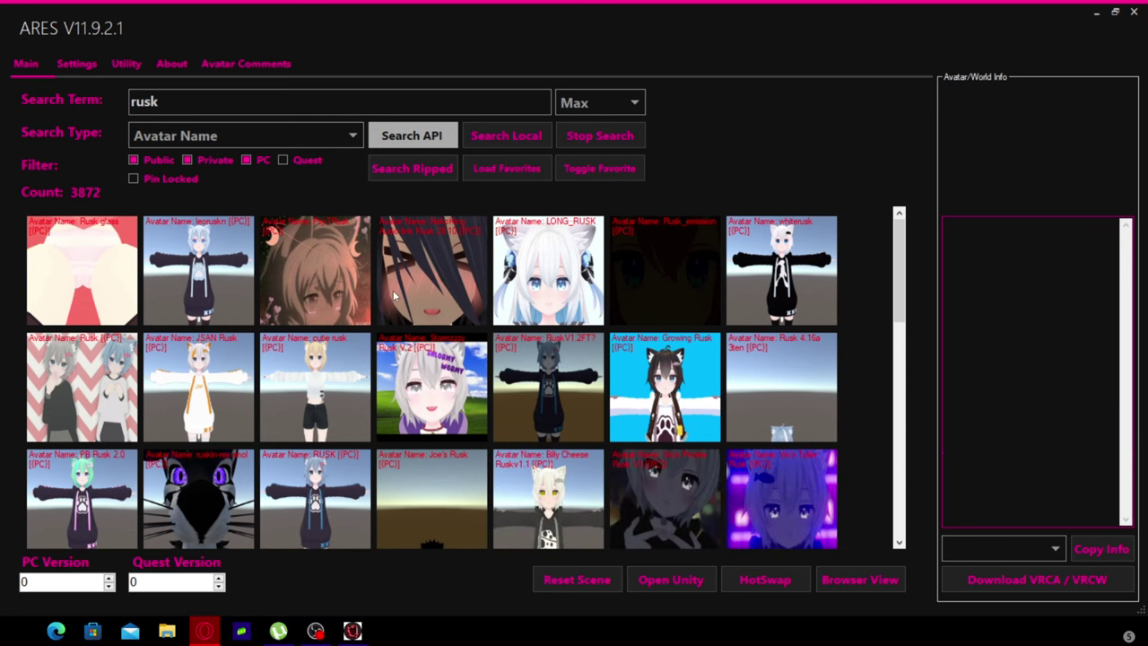
- Scroll through the rusk results to the bottom and select a Rusk avatar to view its details
scroll(393, 290, down, 5)
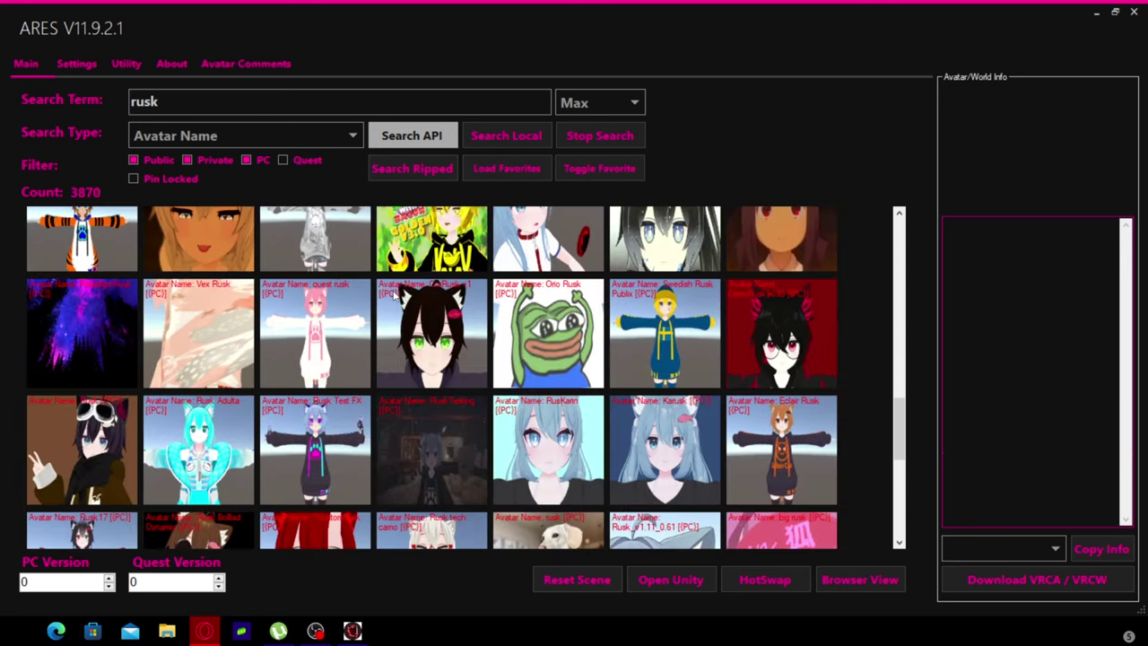
scroll(393, 291, down, 6)
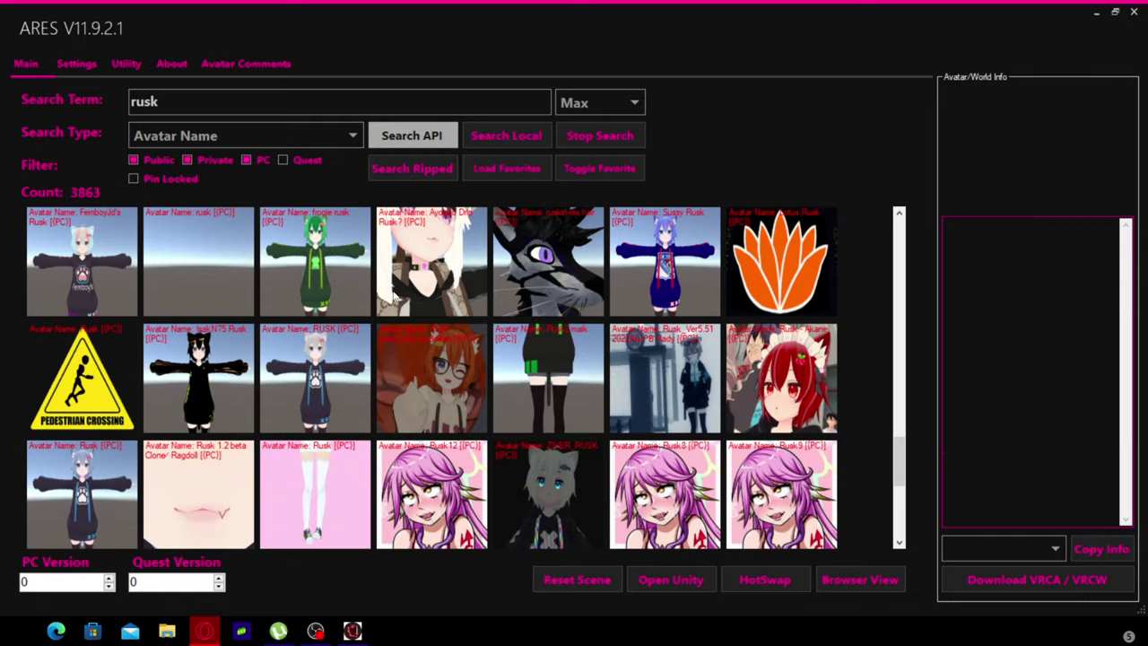
scroll(392, 291, down, 8)
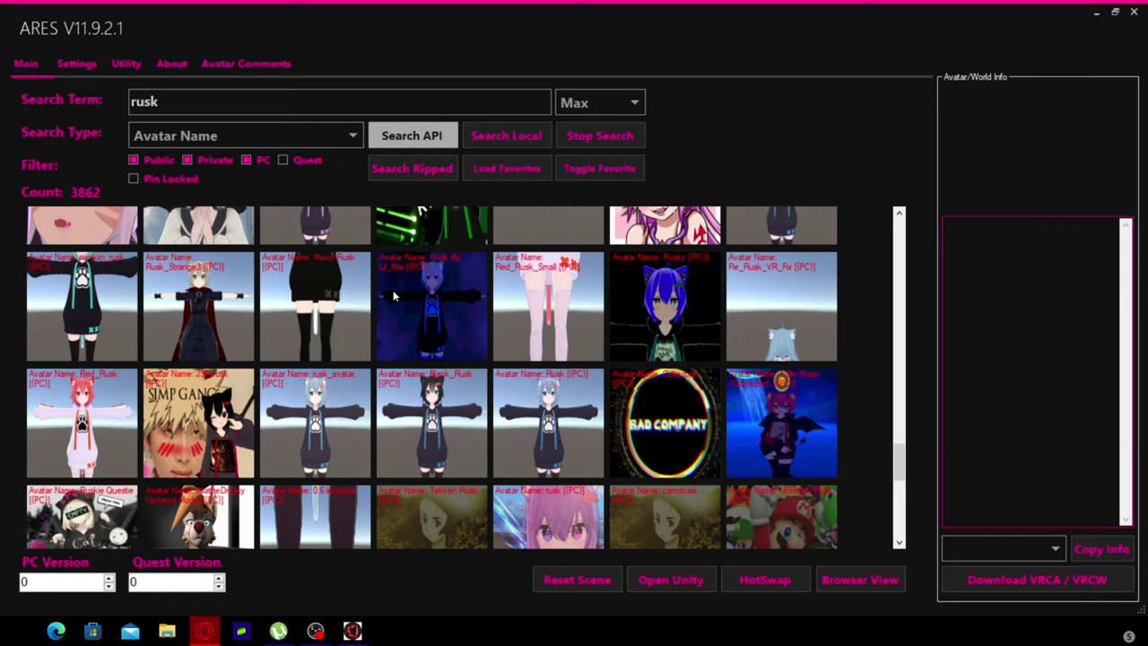
scroll(393, 295, down, 5)
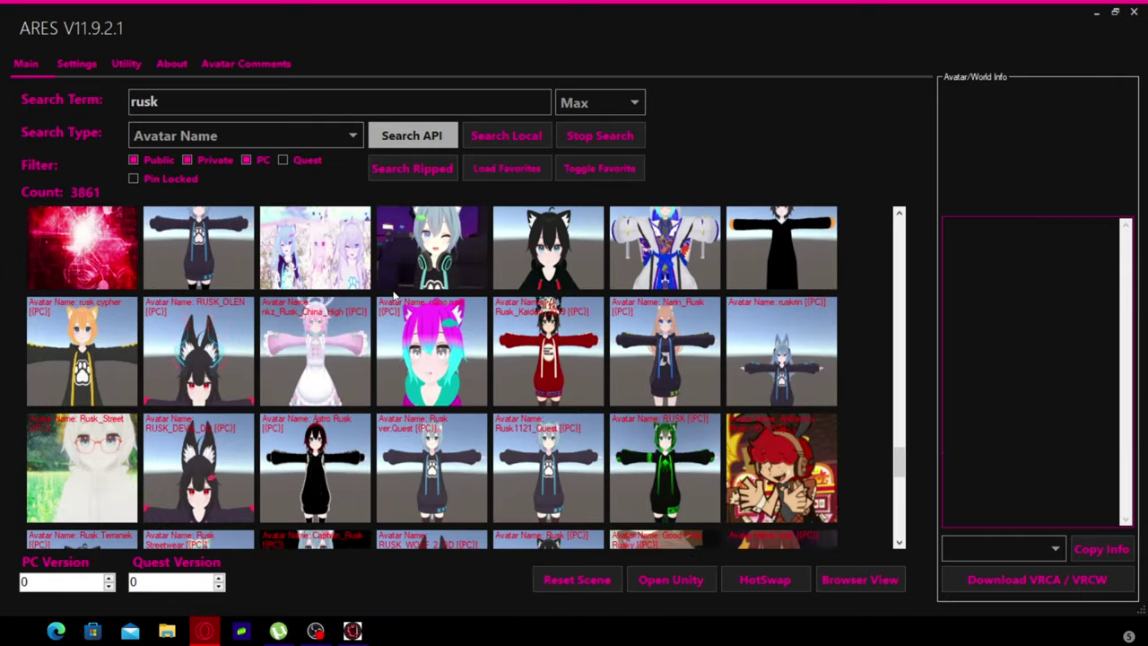
scroll(393, 294, down, 8)
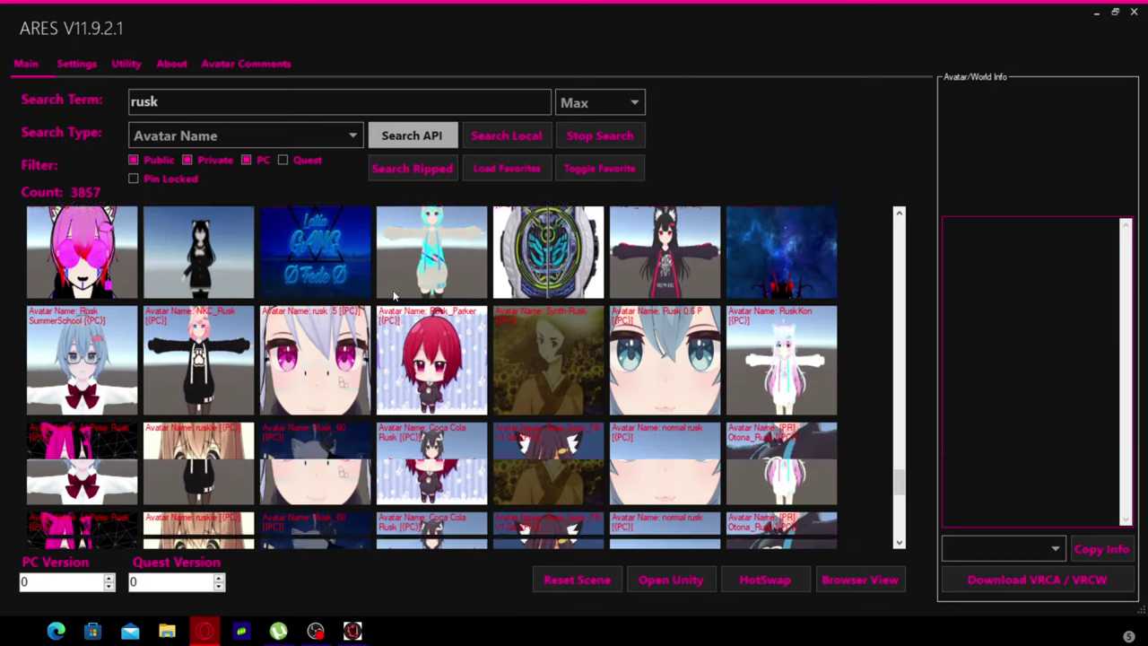
scroll(393, 294, down, 8)
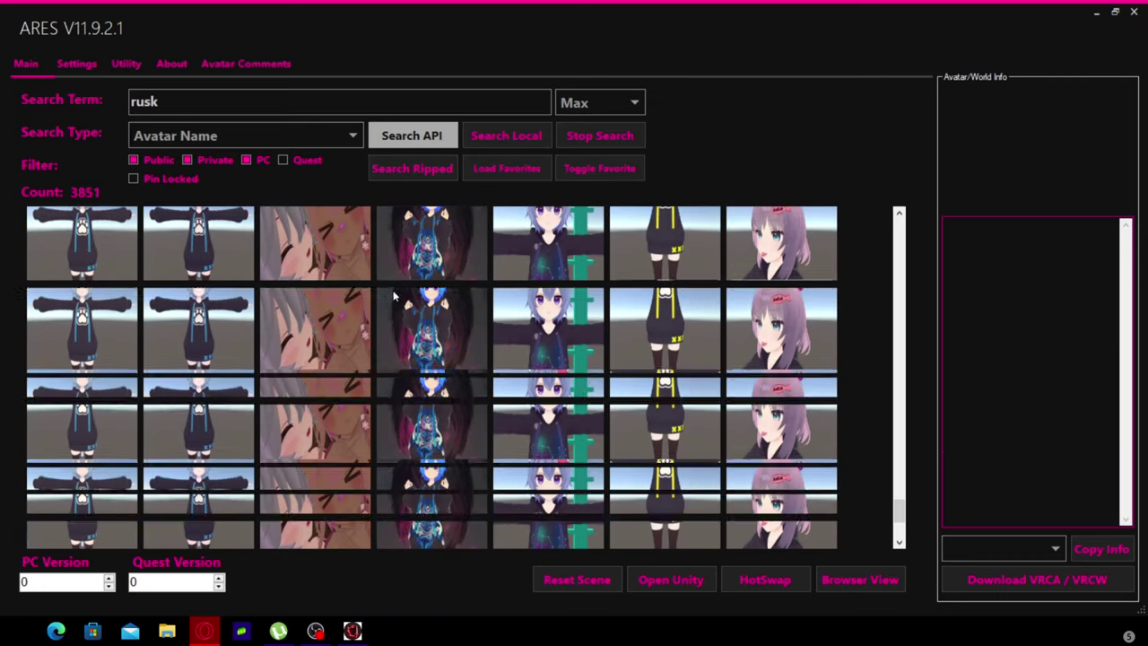
scroll(392, 295, down, 8)
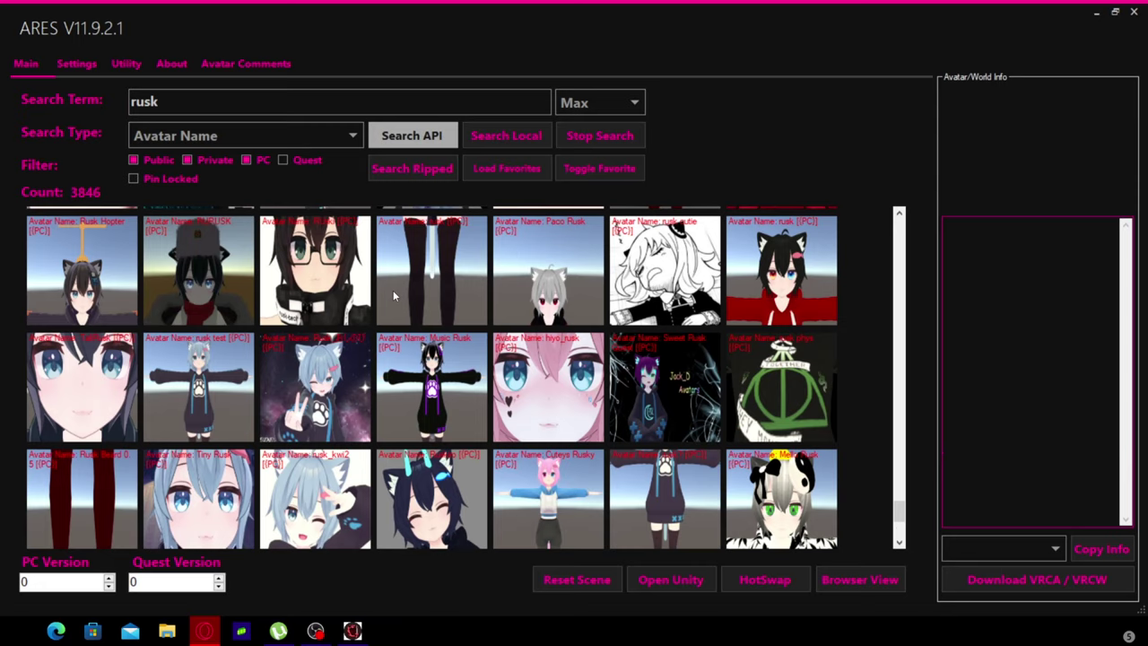
scroll(393, 295, down, 5)
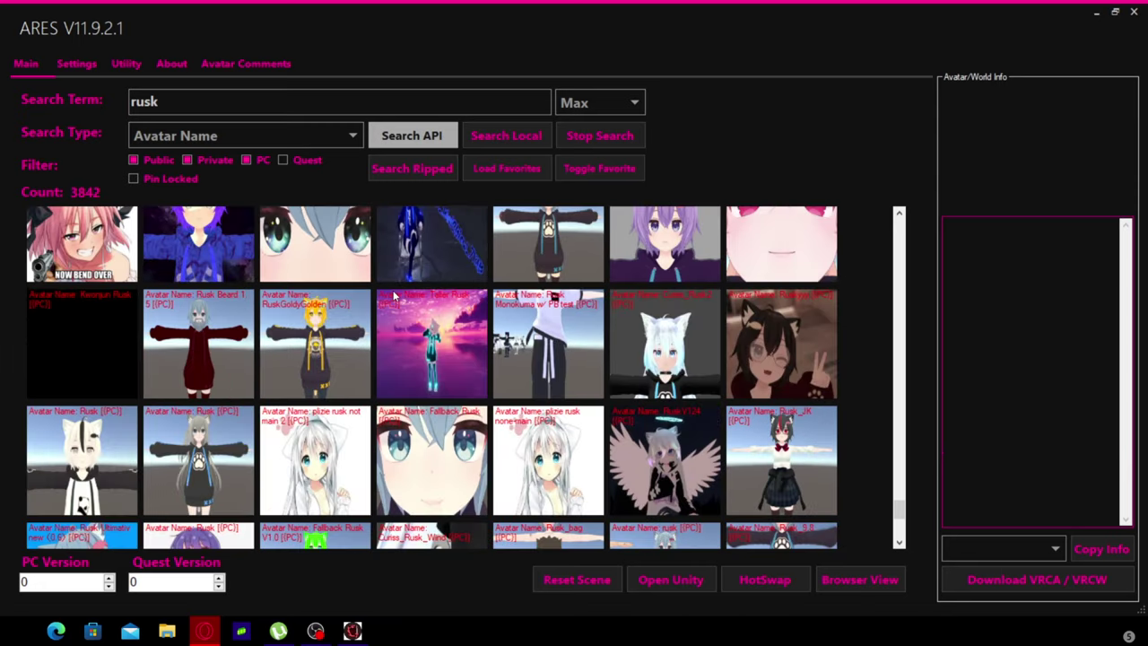
scroll(393, 294, down, 6)
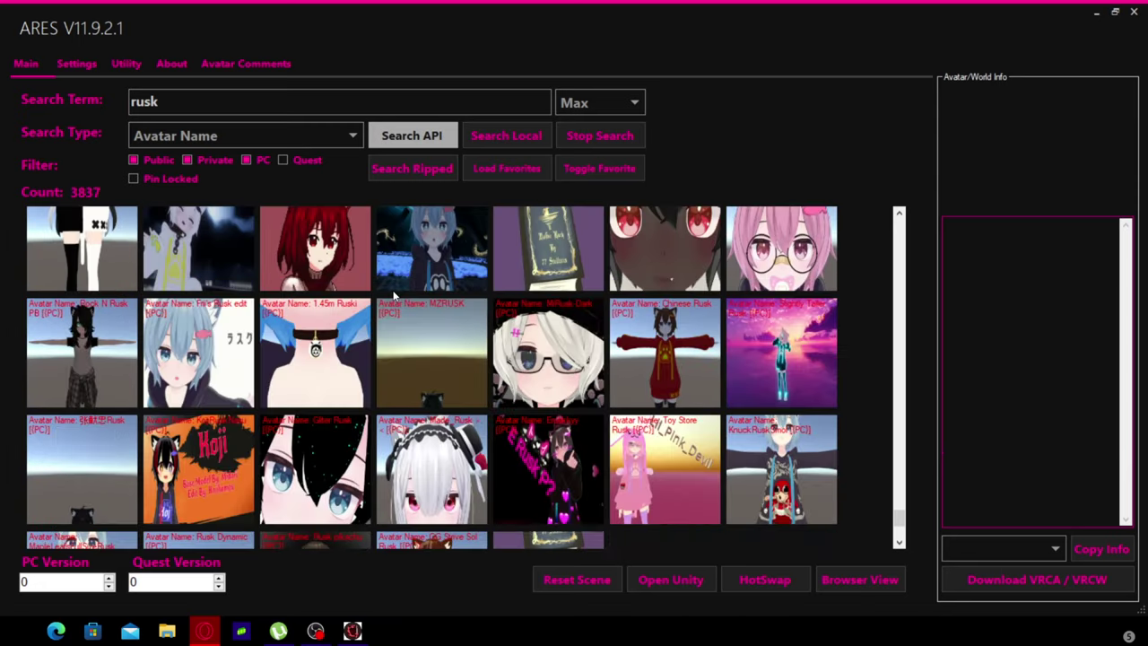
scroll(393, 294, down, 6)
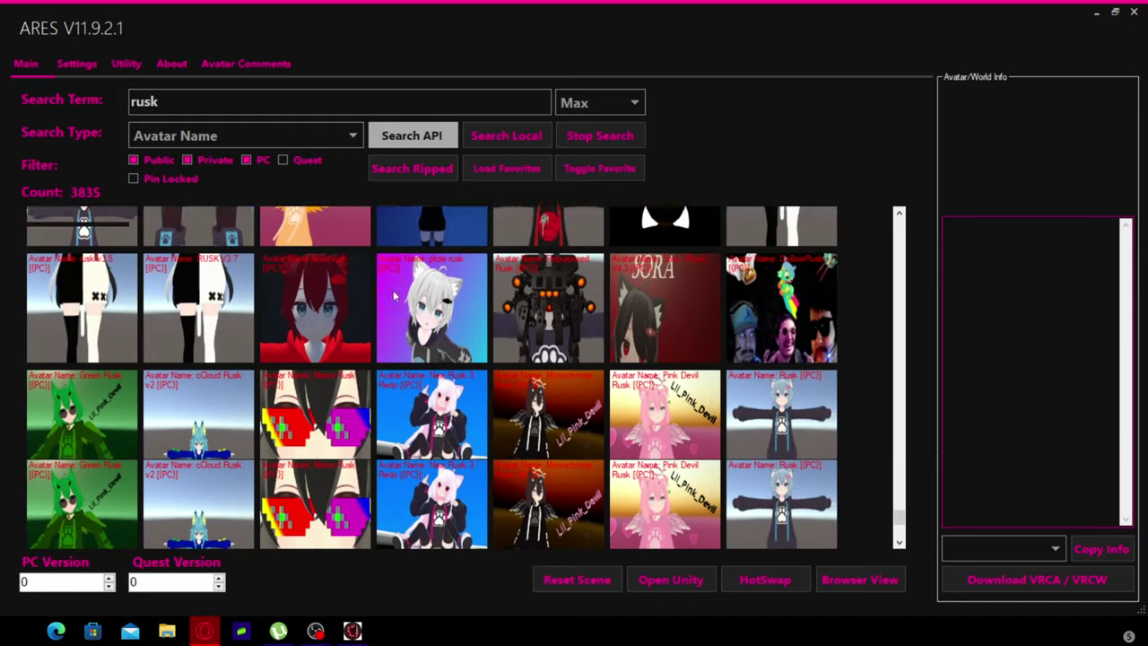
scroll(393, 290, down, 6)
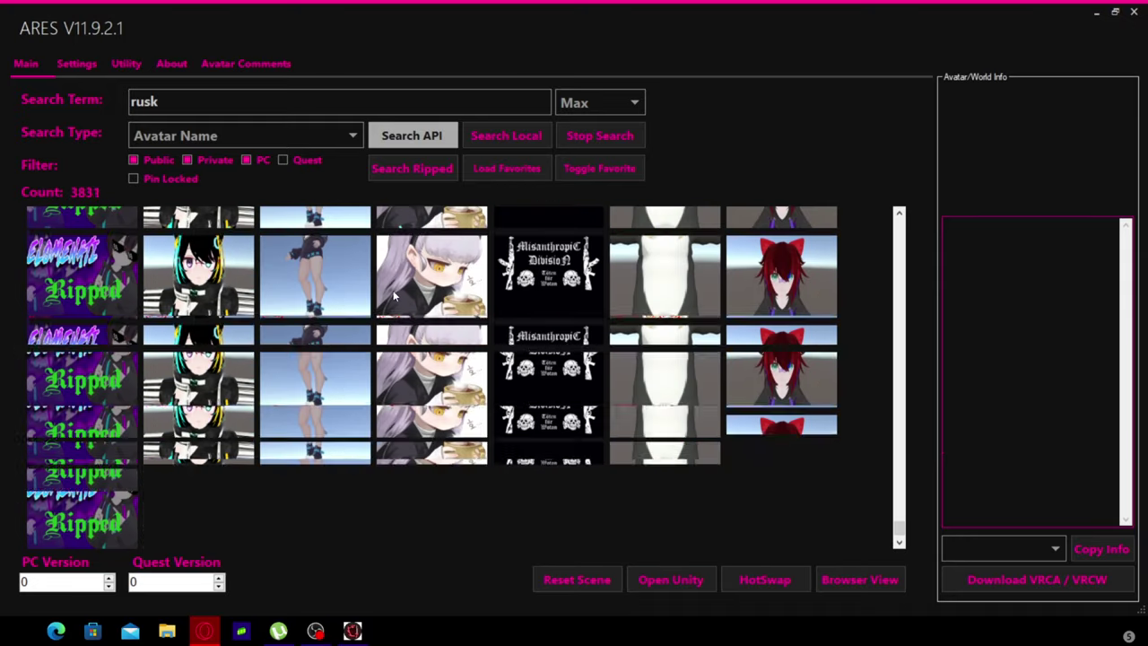
scroll(393, 294, down, 2)
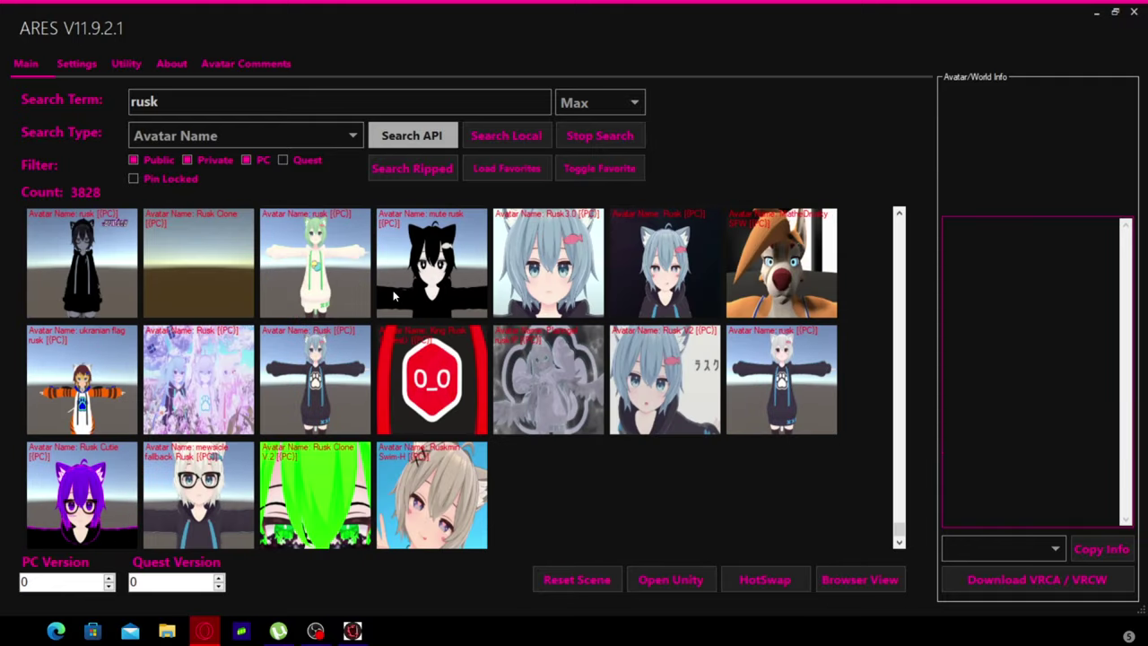
click(209, 383)
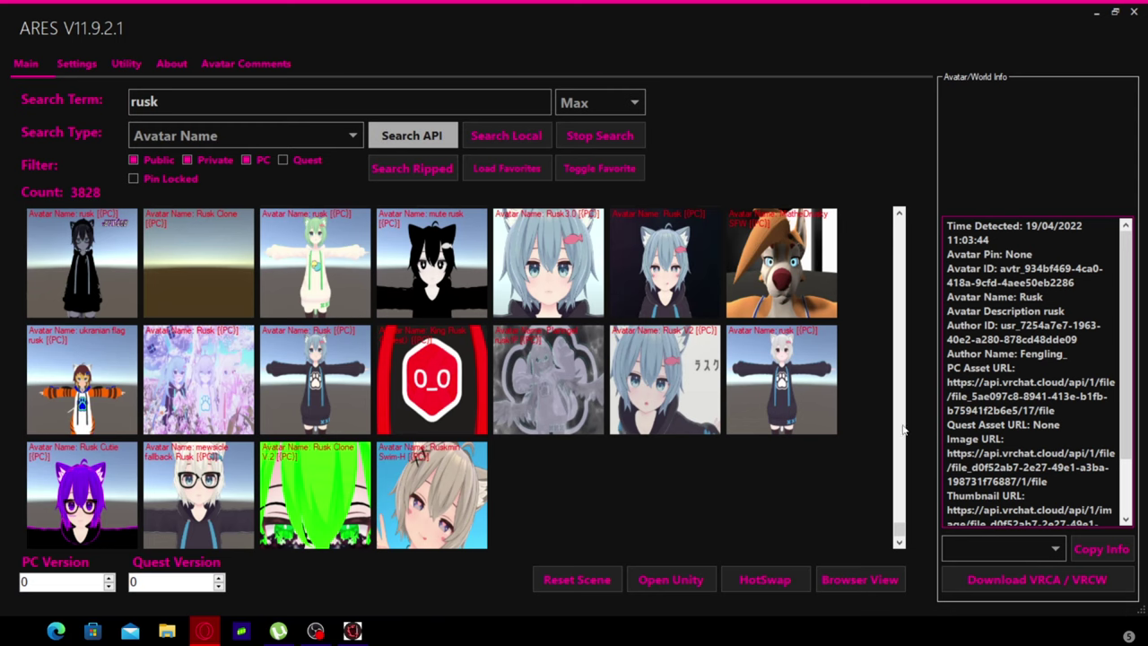
- Launch Unity 2019.4.31f1 with the VRChat SDK for the selected Rusk avatar
click(660, 575)
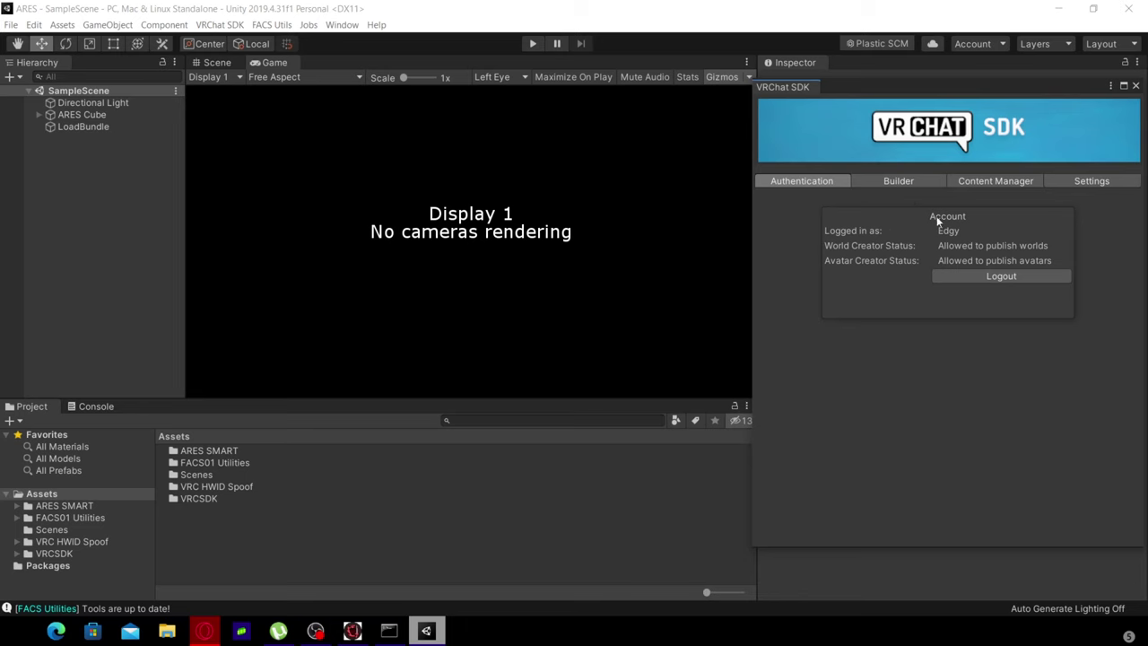
- Build and publish the ARES Cube avatar for Windows from the VRChat SDK Builder
click(885, 180)
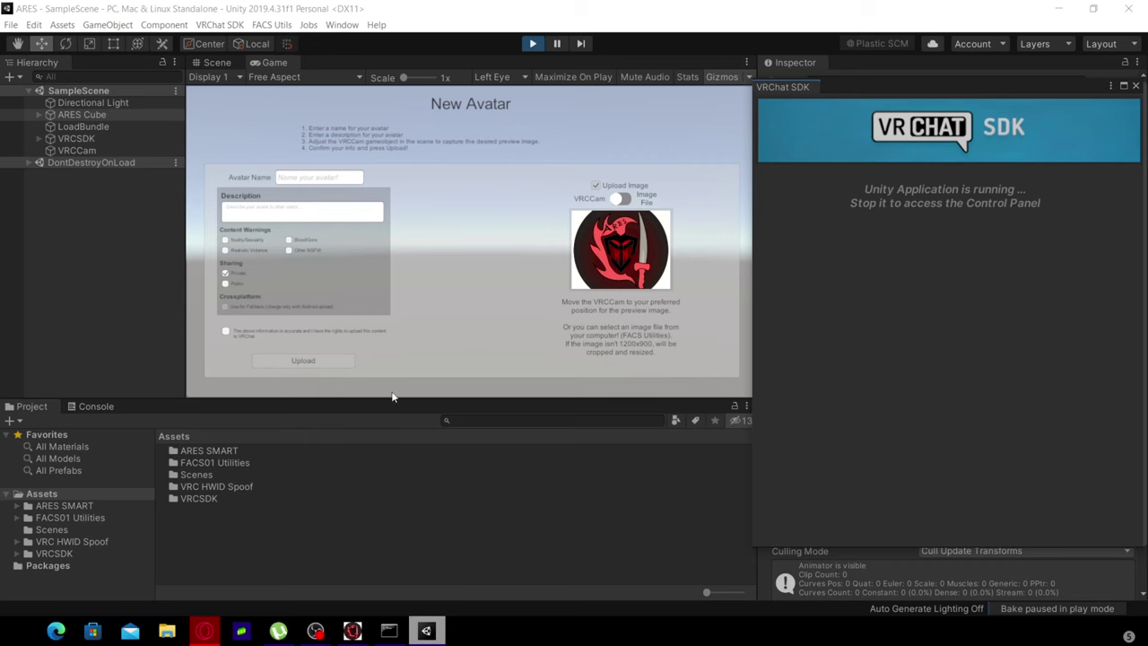
- Run the ARES HotSwap to swap the Rusk avatar into the upload bundle, then hide ARES
click(368, 629)
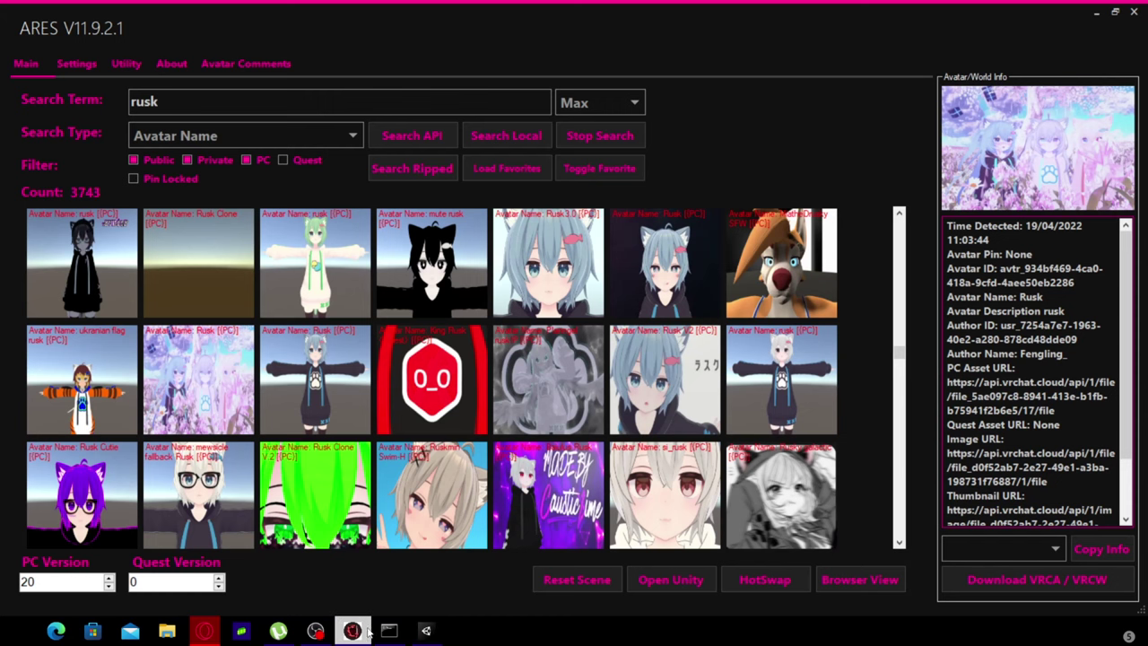
click(769, 579)
mouse_move(367, 624)
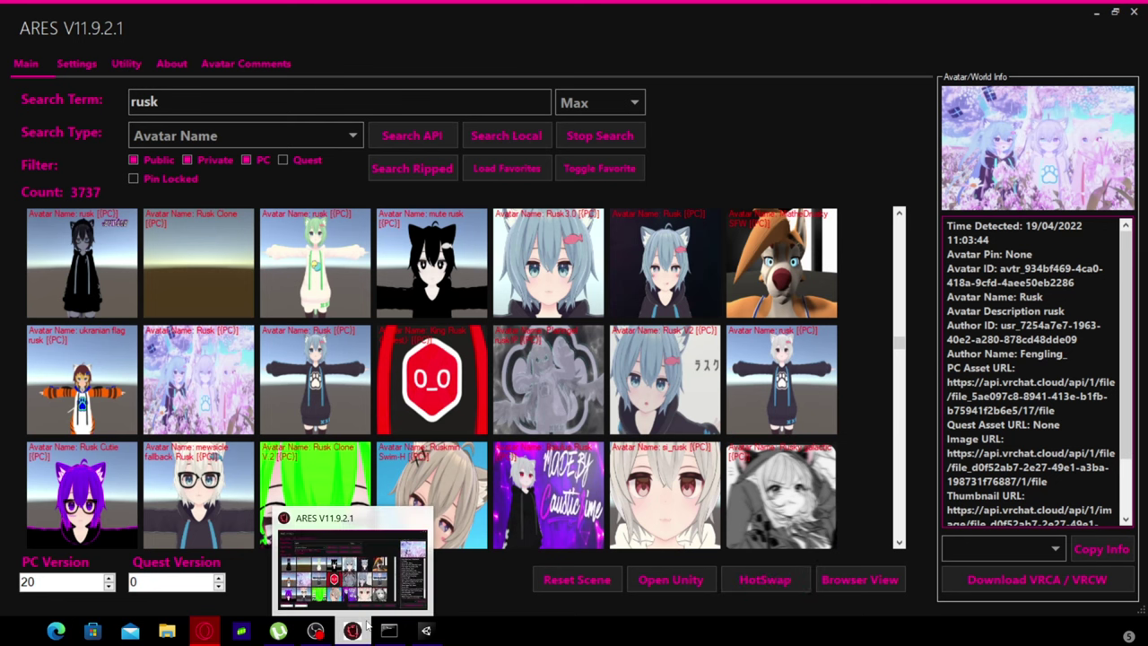
click(766, 583)
mouse_move(353, 632)
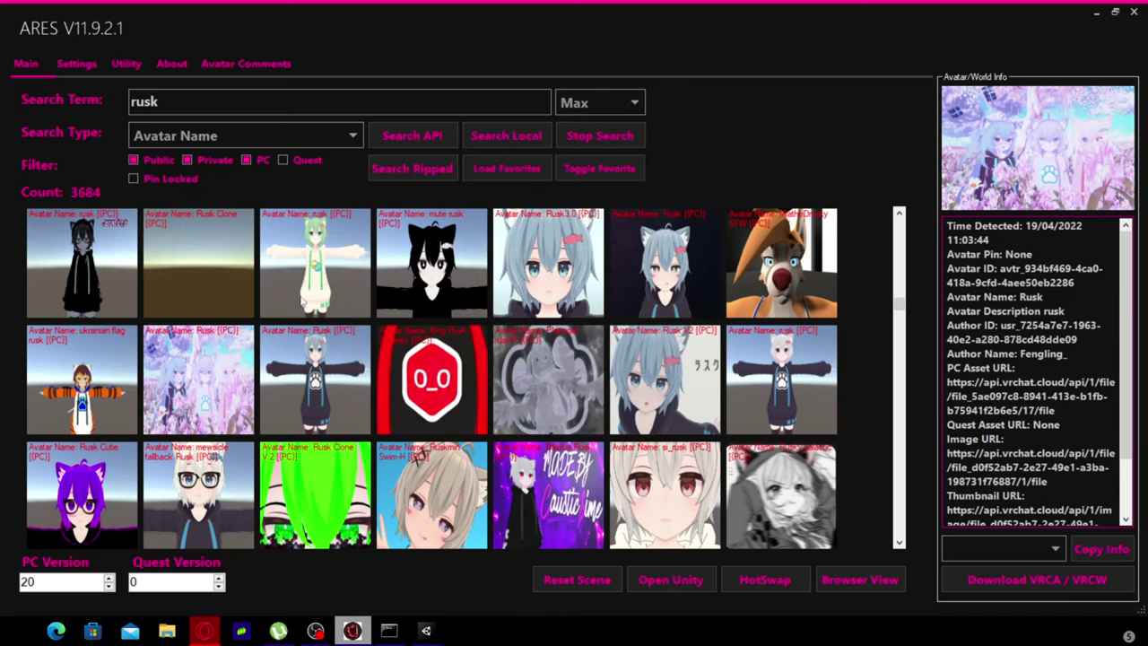
click(1096, 12)
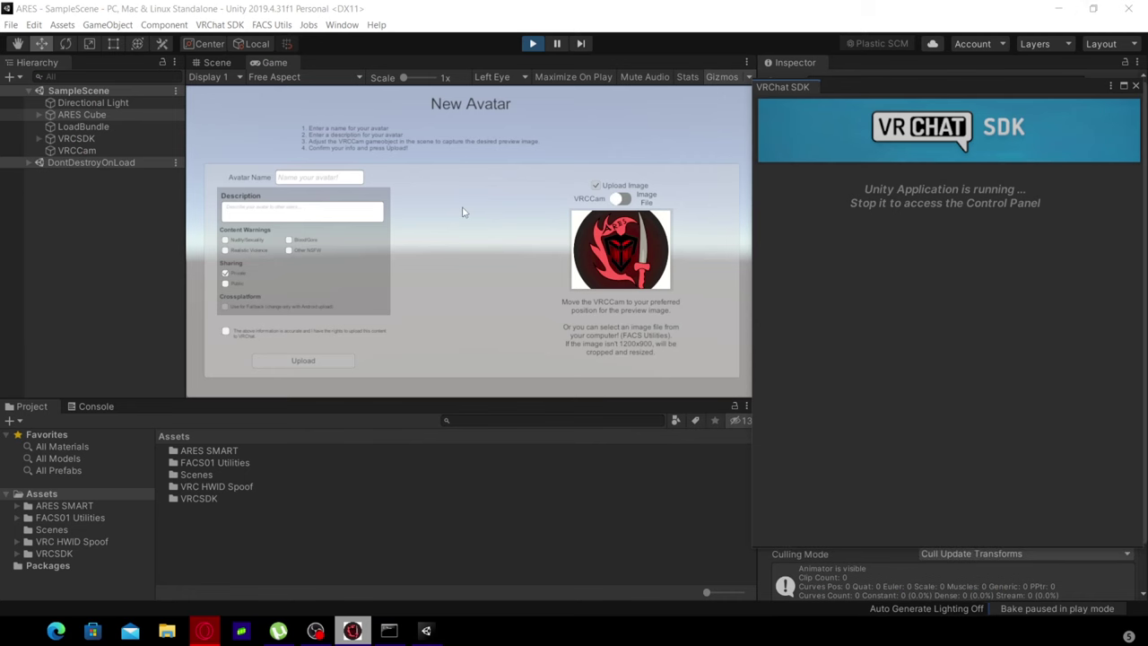
- Name the avatar 'rusk lol' and enter the description 'okay'
click(349, 573)
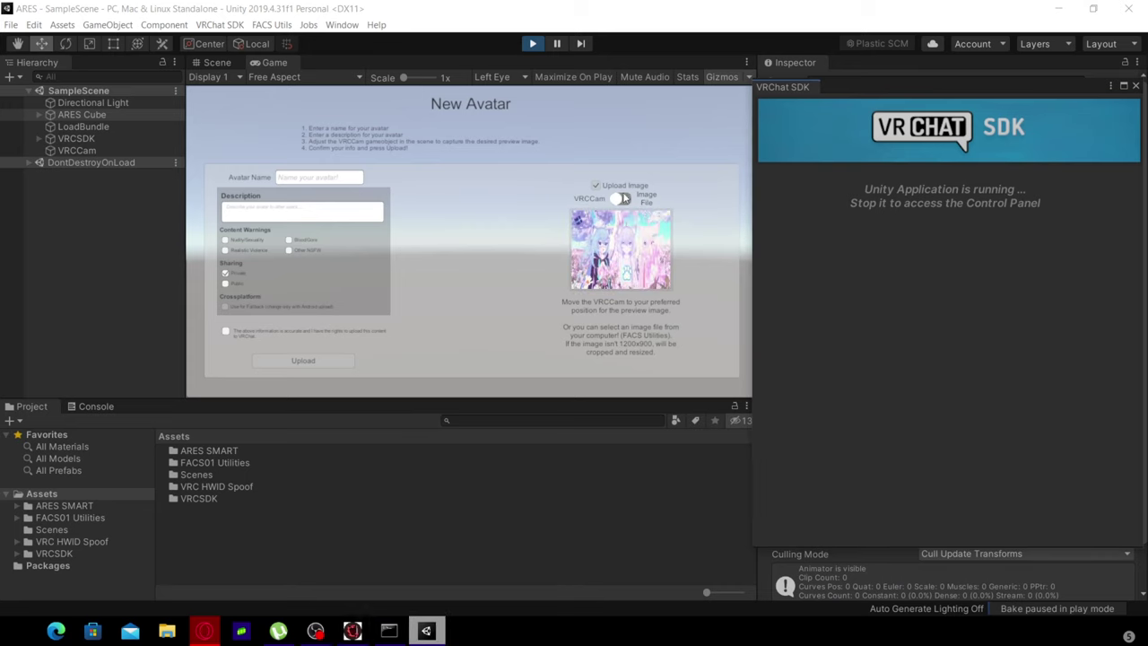
click(320, 178)
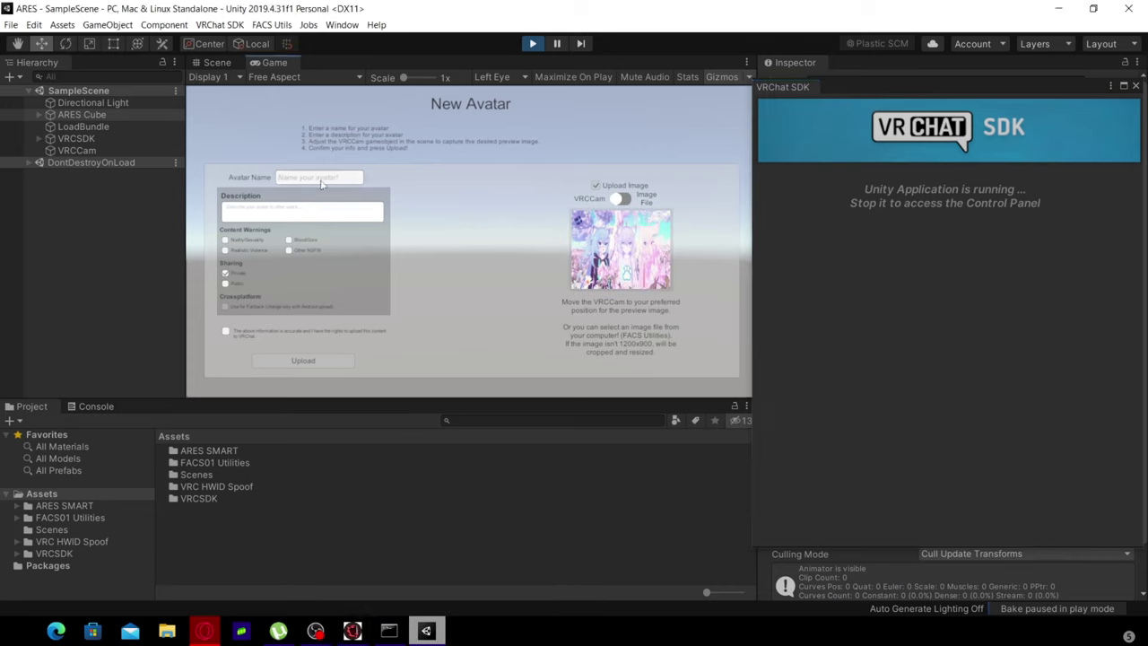
text(rusk lol)
click(311, 209)
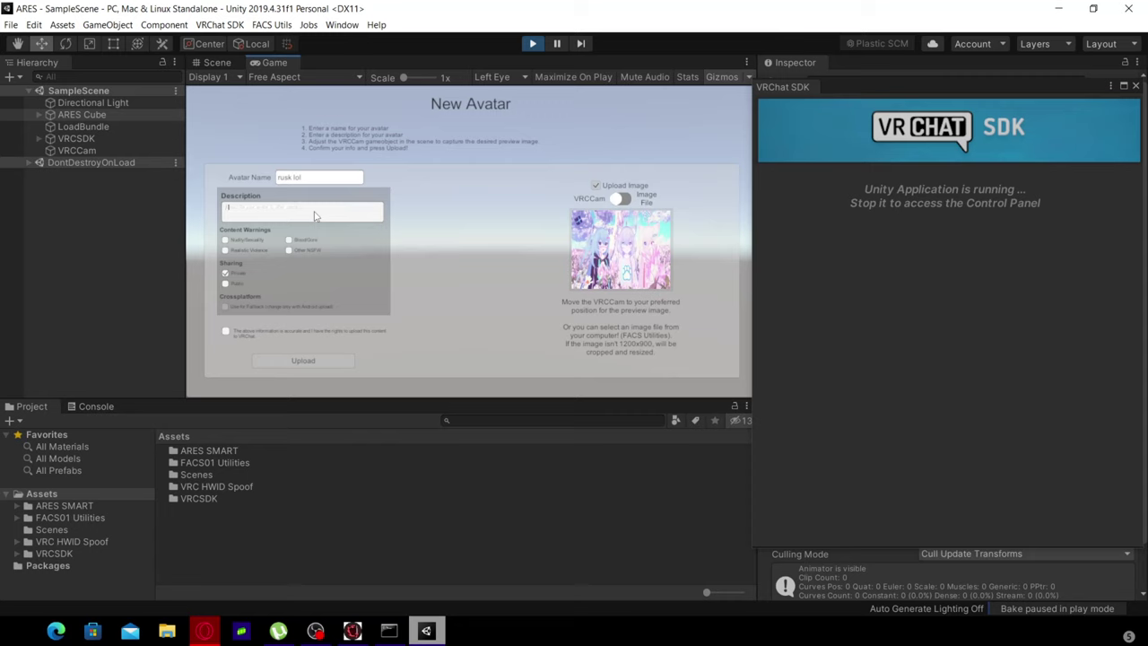
text(okay)
click(341, 361)
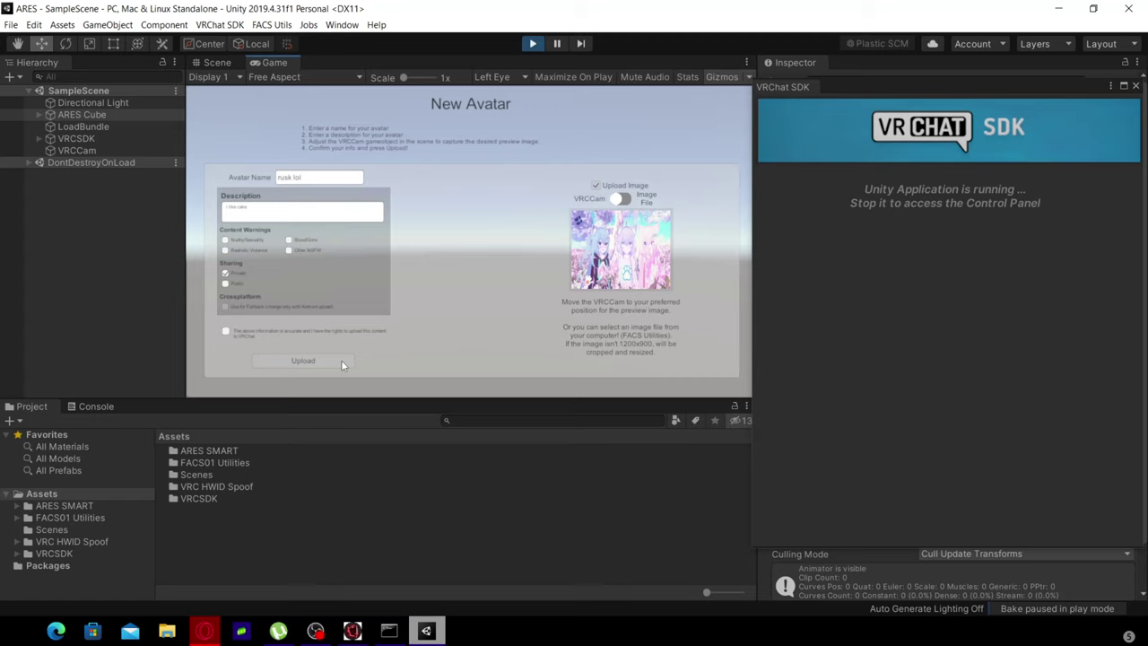
- Agree to the content rights terms, upload the avatar, and confirm Update Complete
click(226, 332)
click(288, 361)
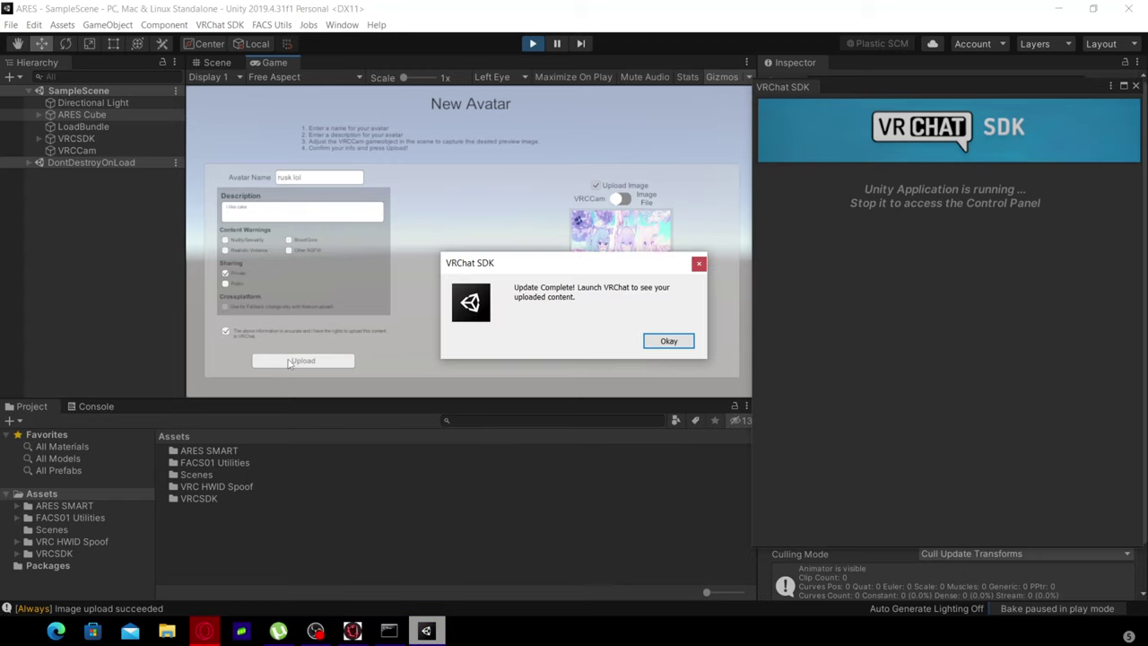
click(668, 340)
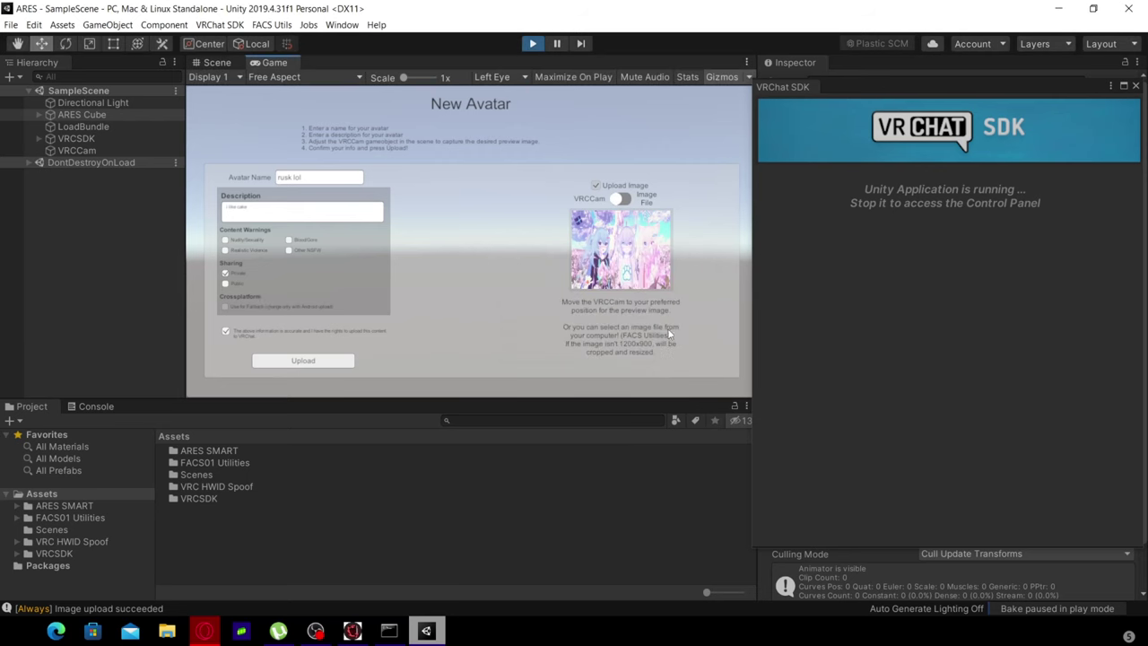
- Minimize Unity and bring the ARES avatar search window back to the front
click(1058, 8)
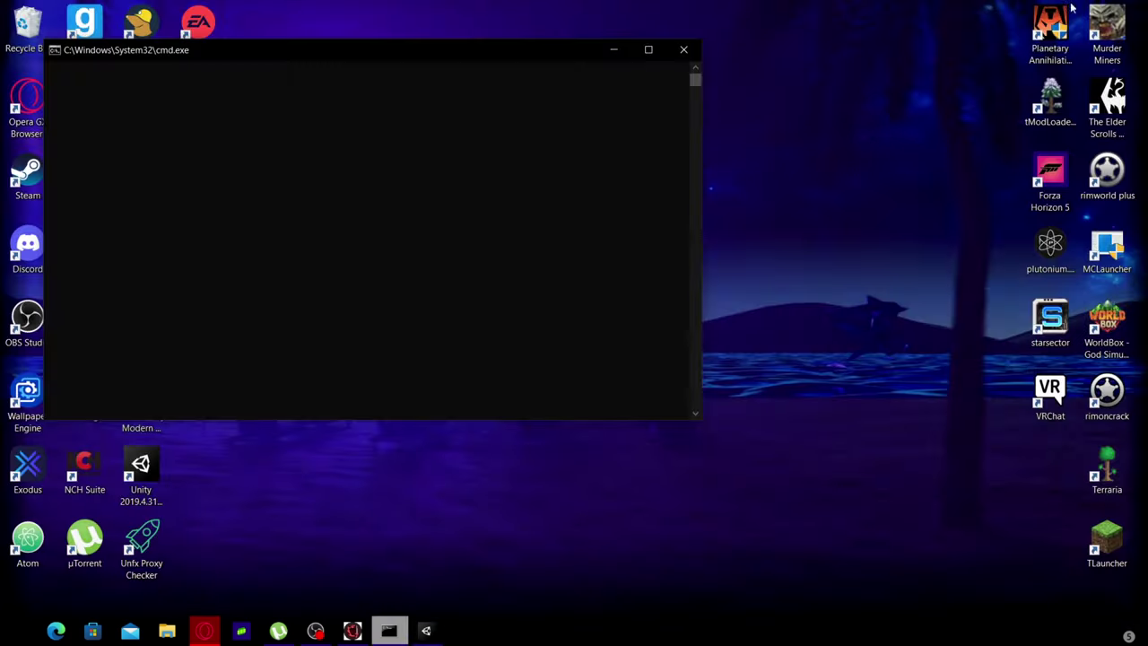
click(381, 545)
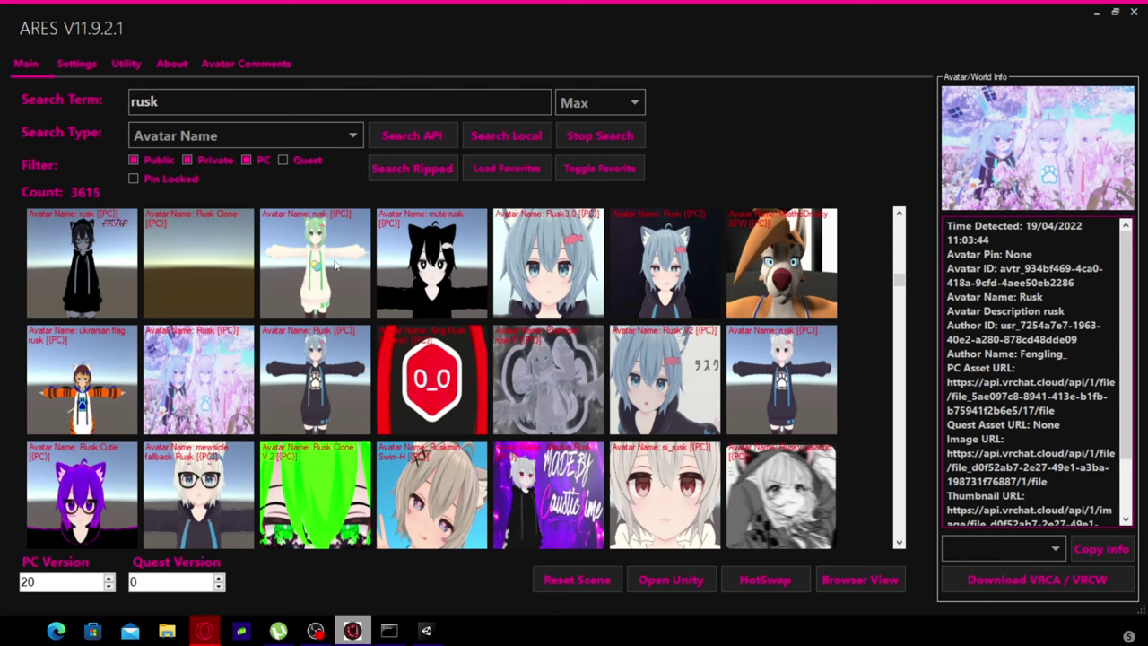
click(79, 65)
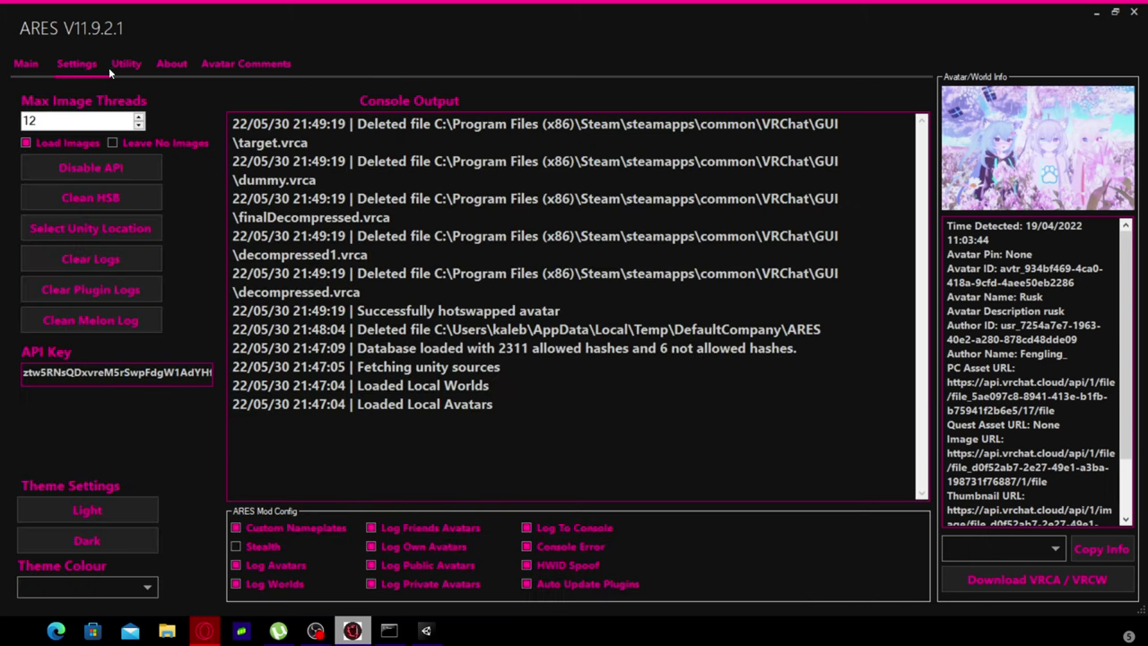
click(114, 70)
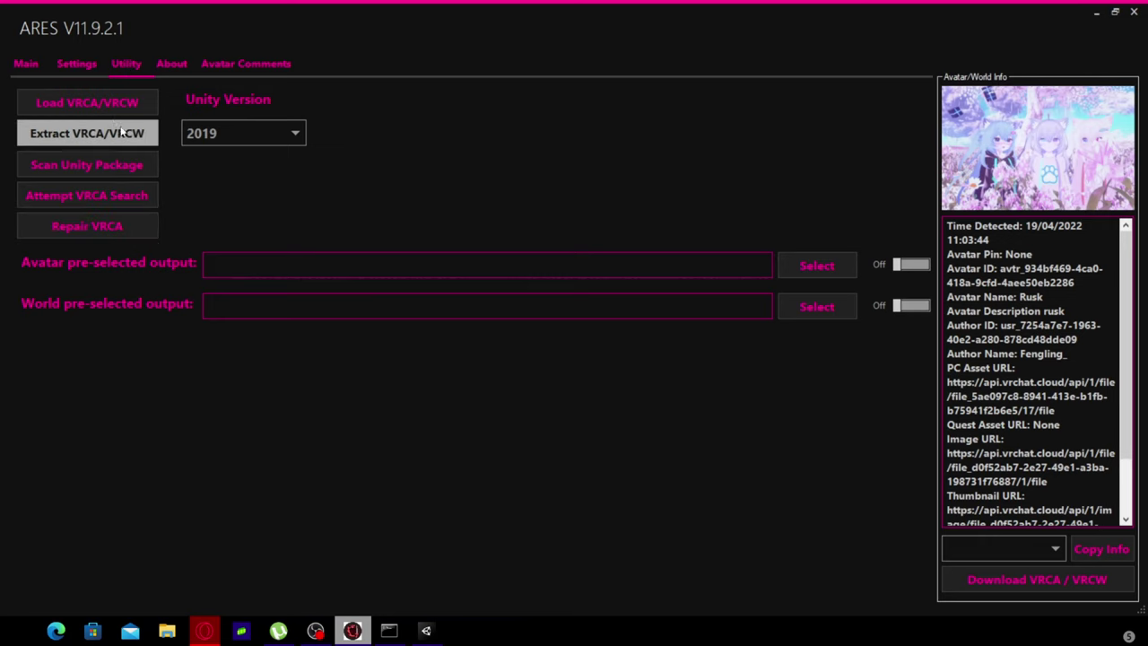
click(165, 65)
click(214, 65)
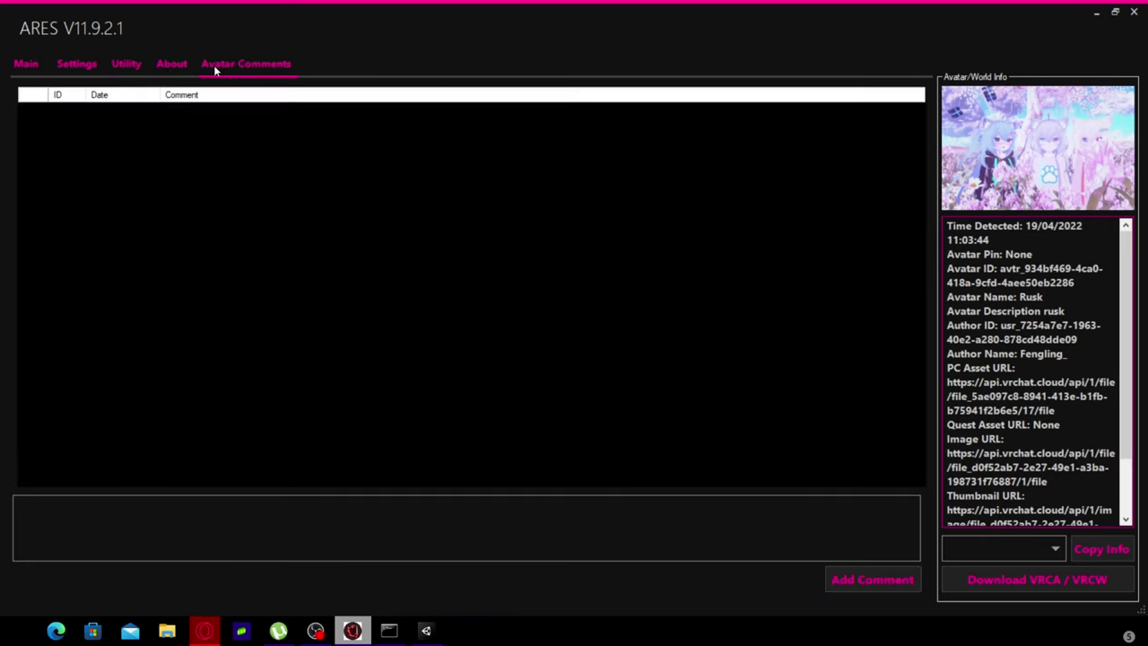
click(42, 68)
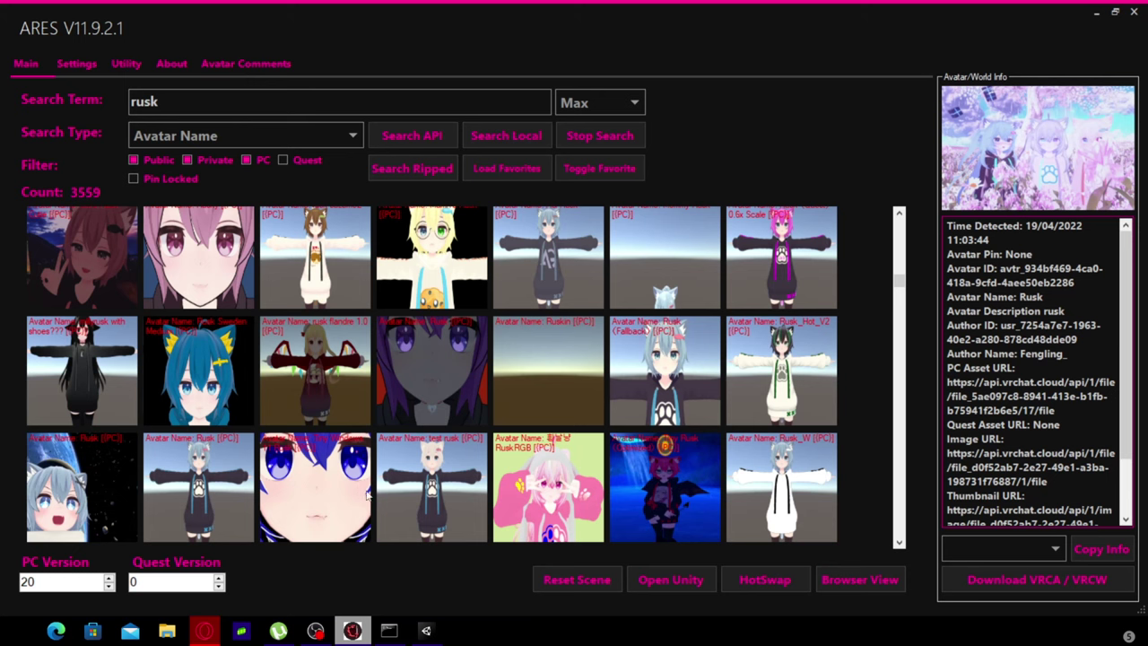
- Close the Unity editor and search the Start menu for 'un' to reach Unity Hub
click(426, 630)
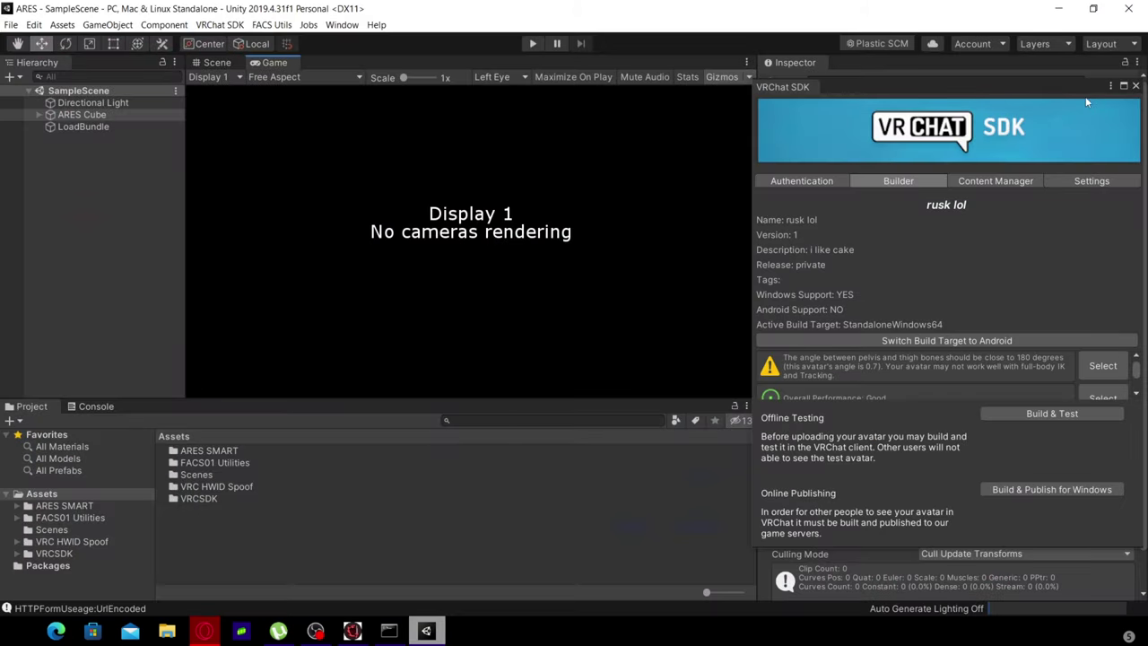
click(1128, 9)
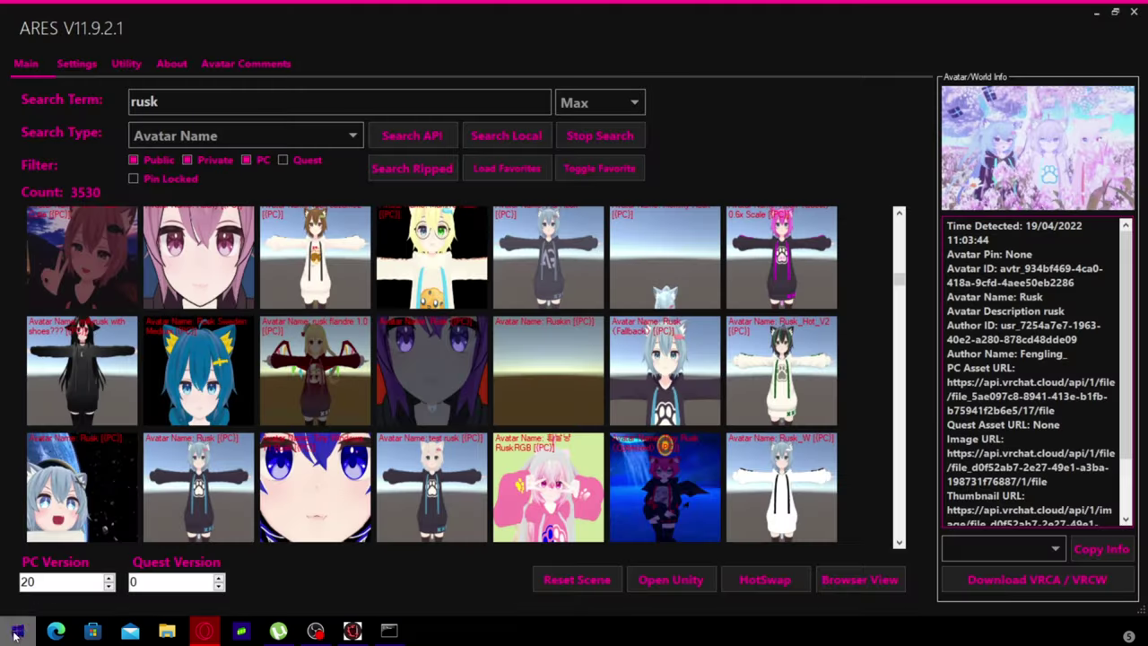
click(15, 634)
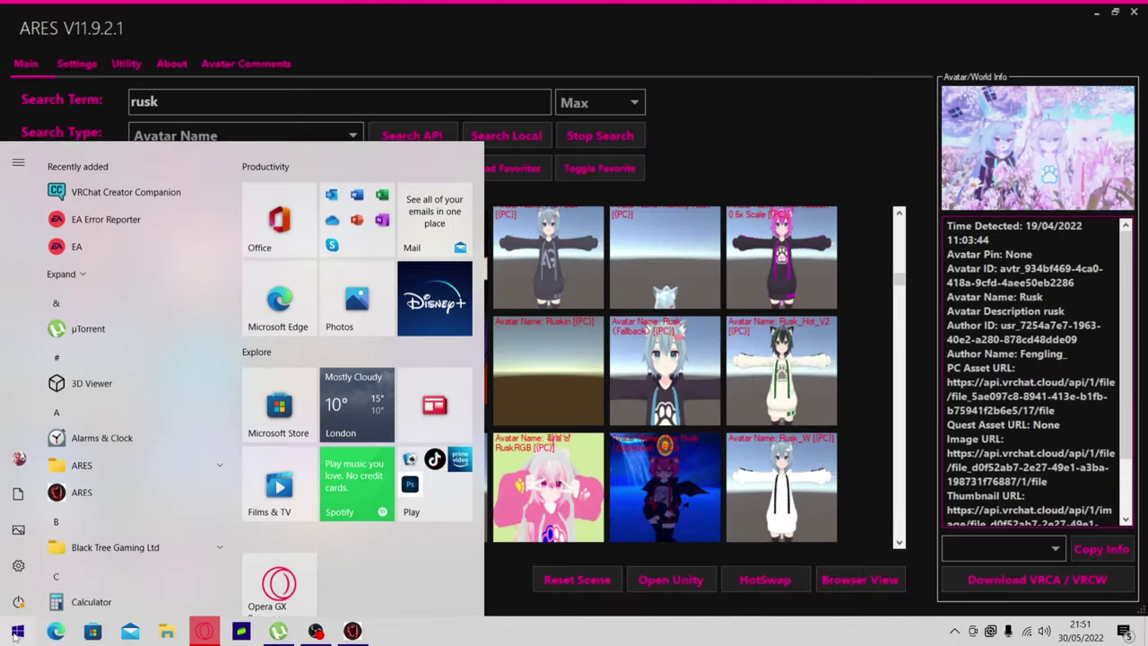
text(un)
click(16, 634)
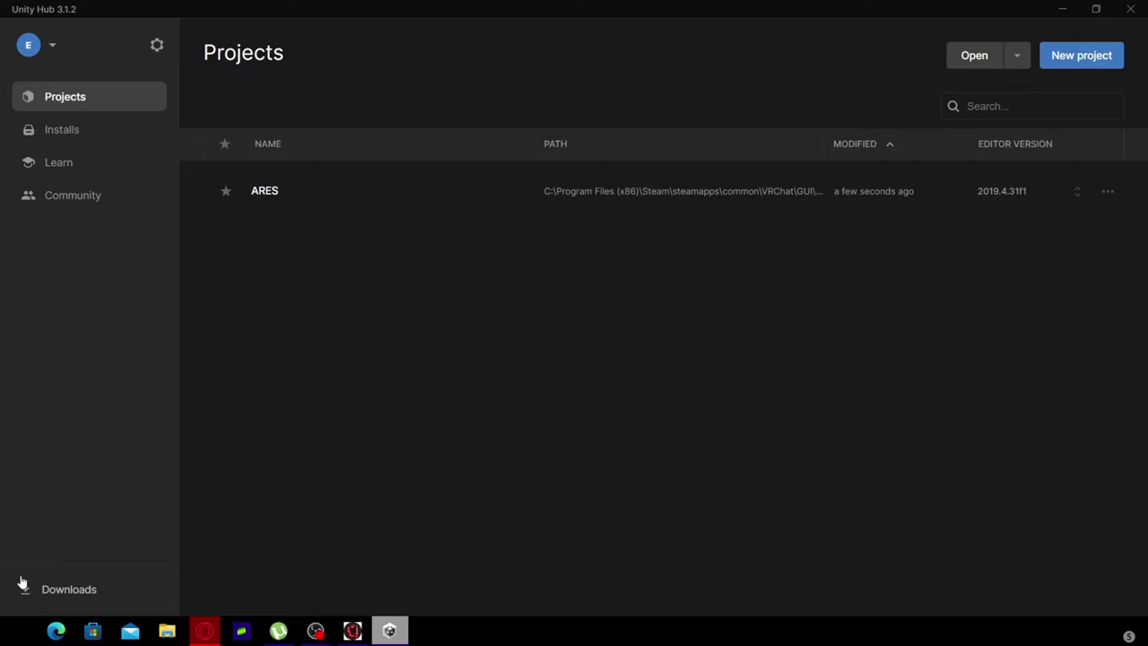
- Reopen the ARES project in Unity 2019.4.31f1 with Android as the target platform
click(996, 193)
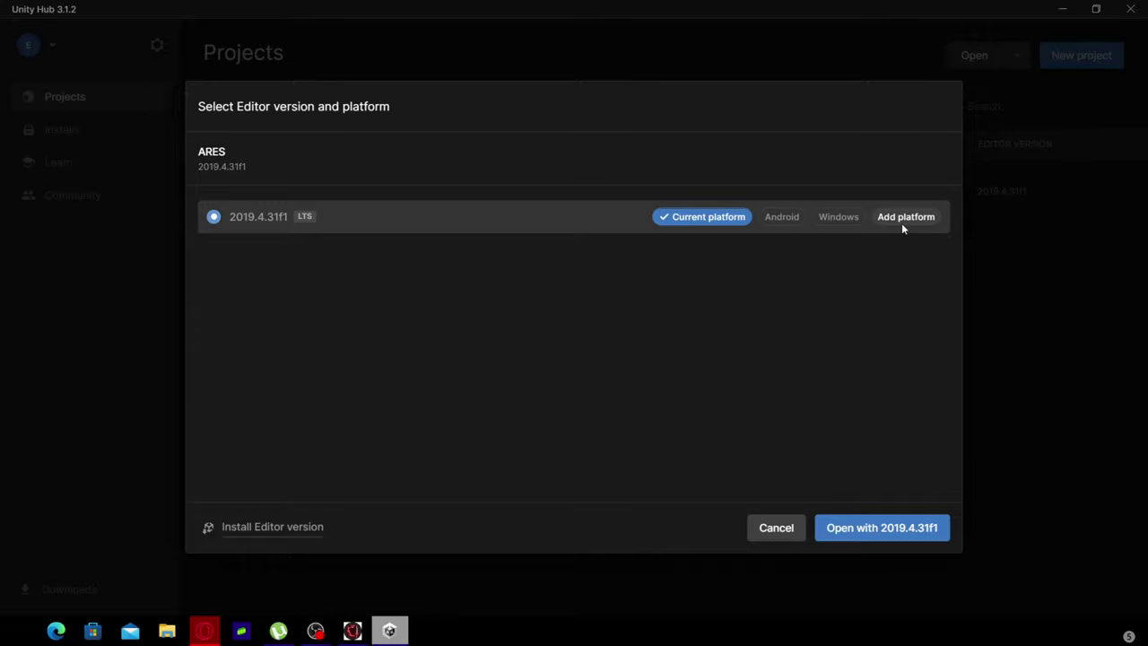
click(789, 217)
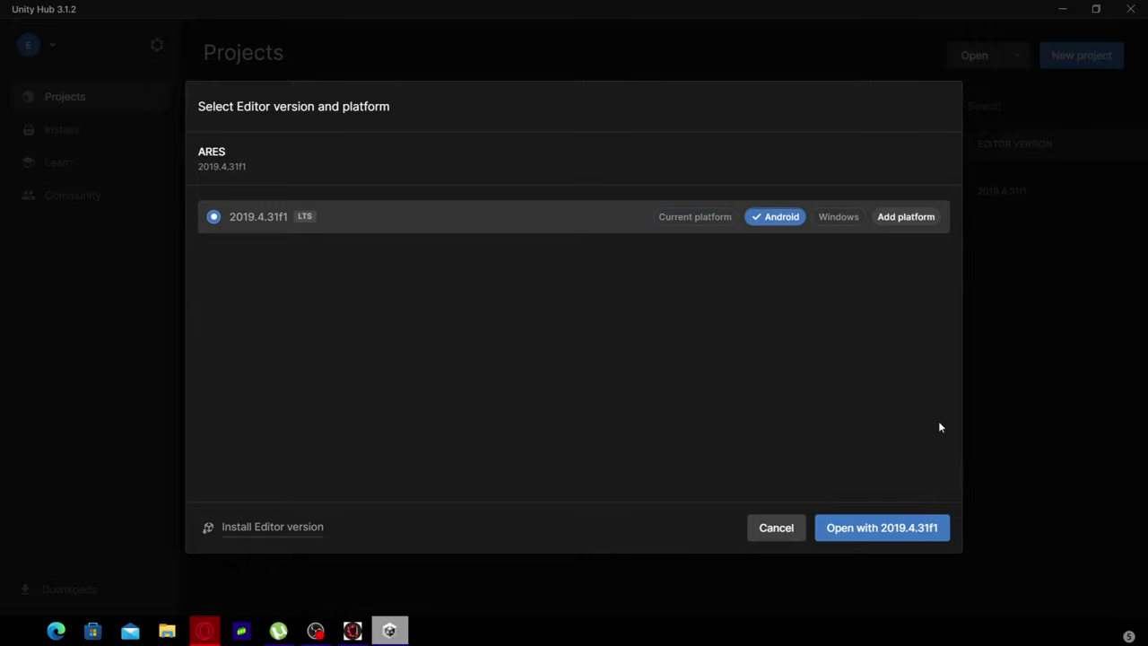
click(924, 531)
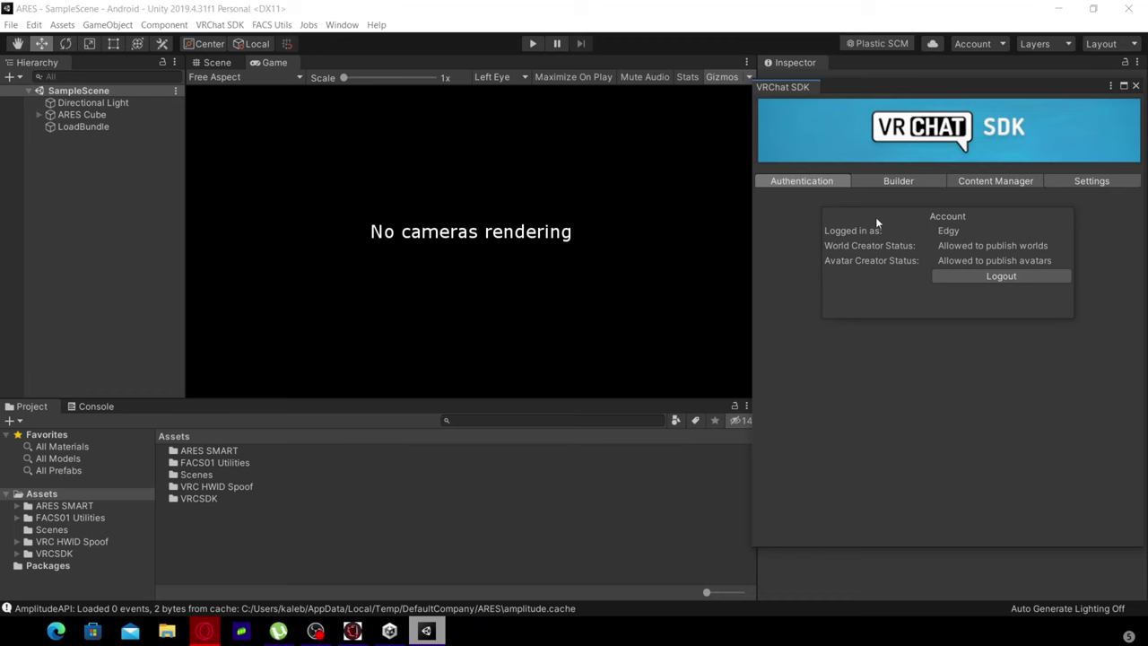
- Build and publish rusk lol for Android, ticking Use for Fallback and the rights agreement
click(873, 178)
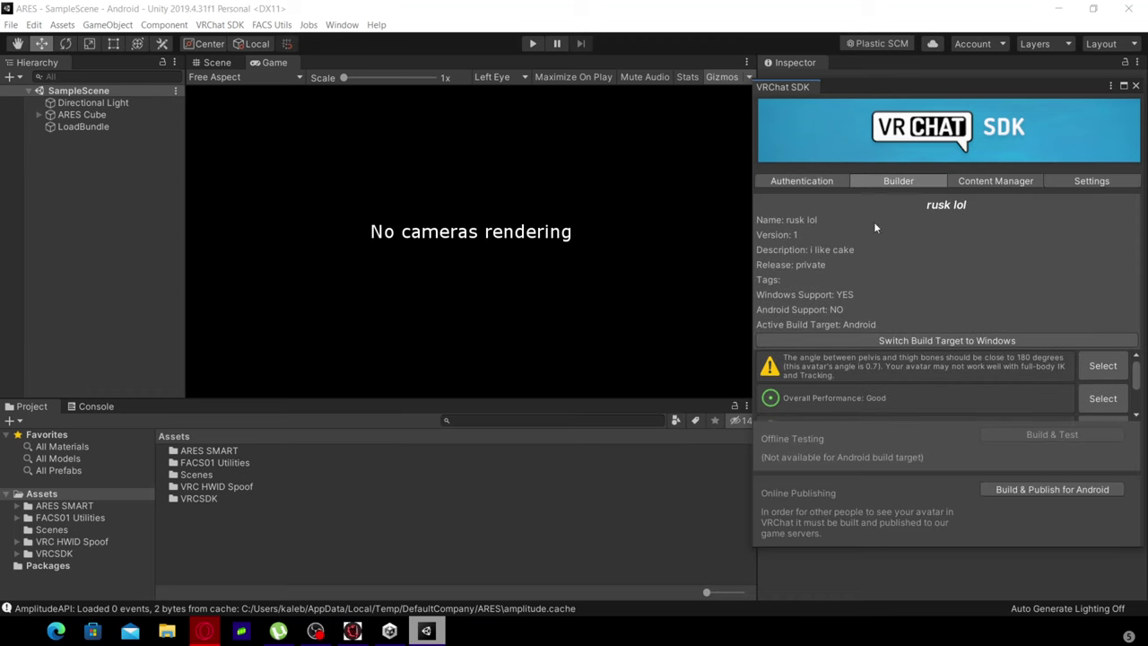
click(1037, 491)
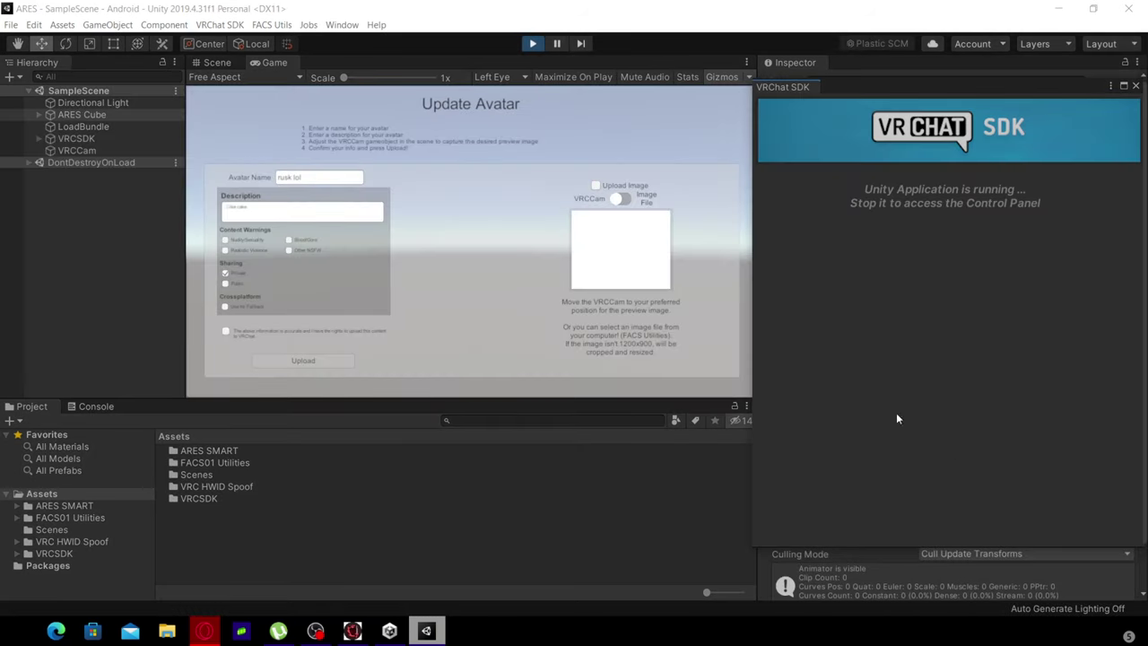
click(225, 307)
click(226, 330)
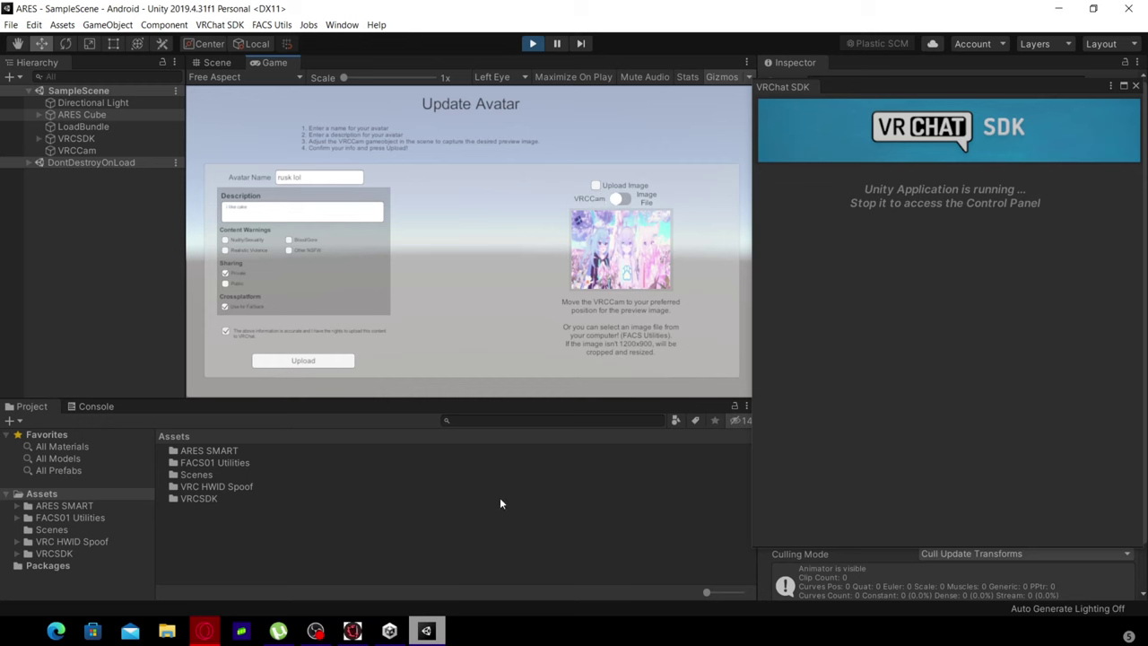
click(351, 631)
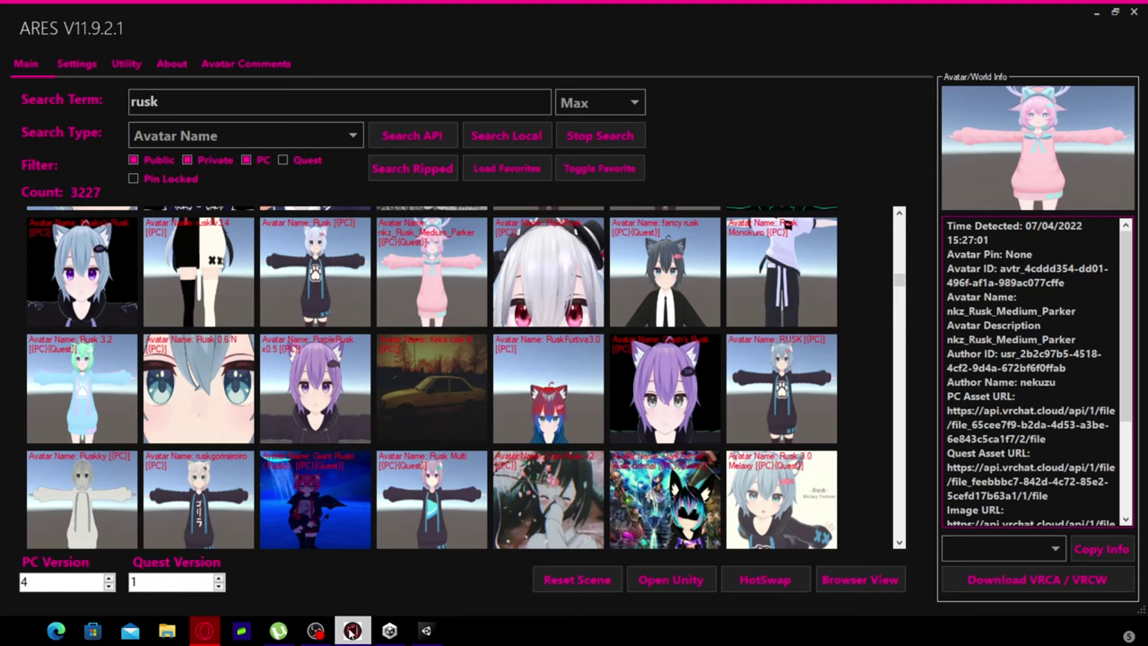
- Hotswap the Quest version of nkz_Rusk_Medium_Parker (1.08 MB compressed, 9.14 MB decompressed)
click(734, 577)
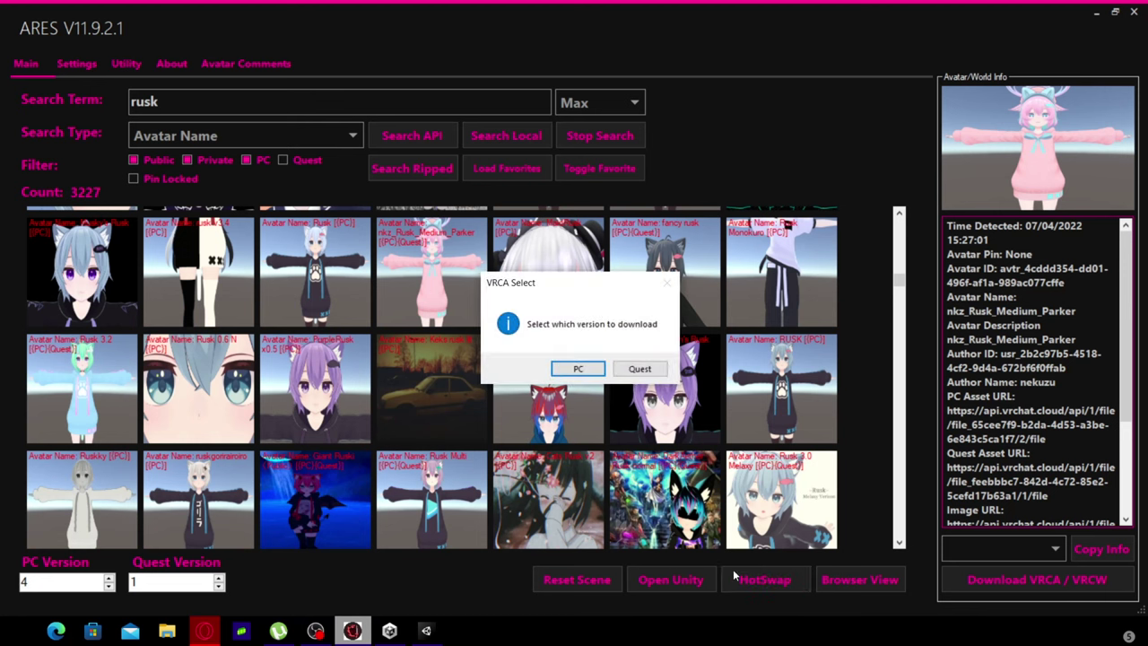
click(638, 370)
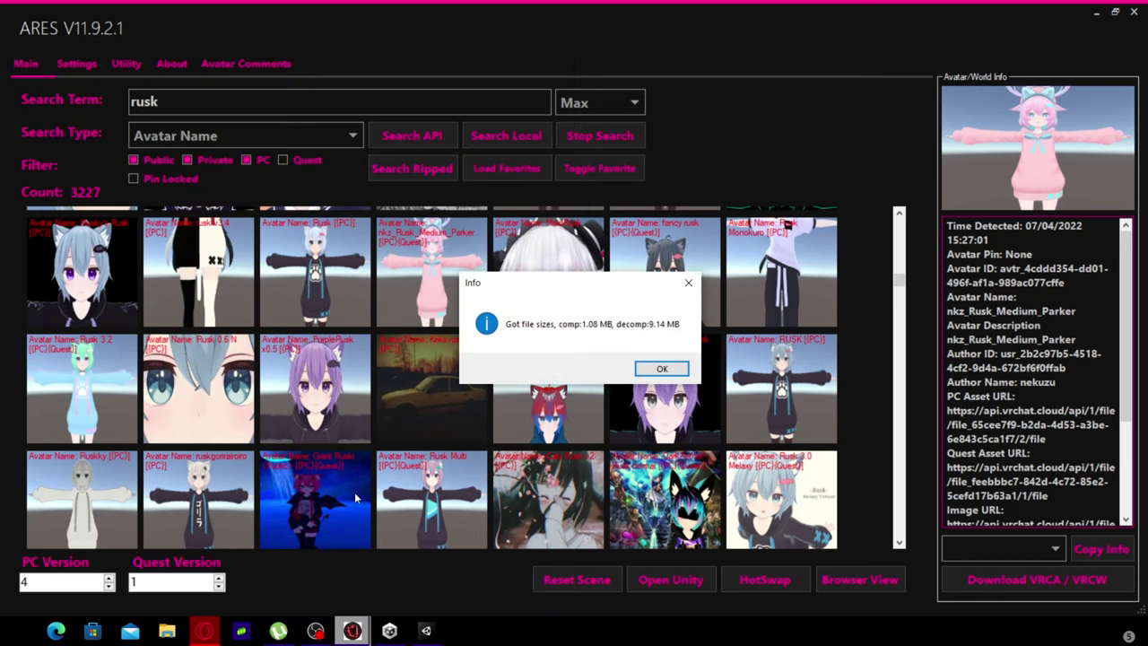
click(655, 367)
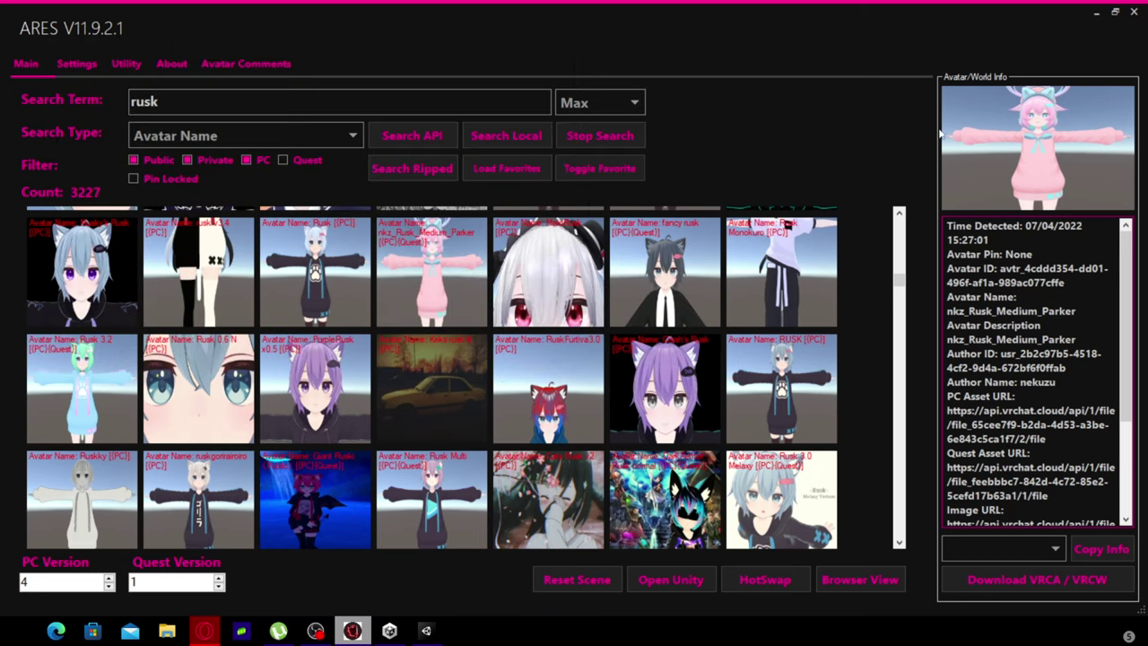
click(1095, 16)
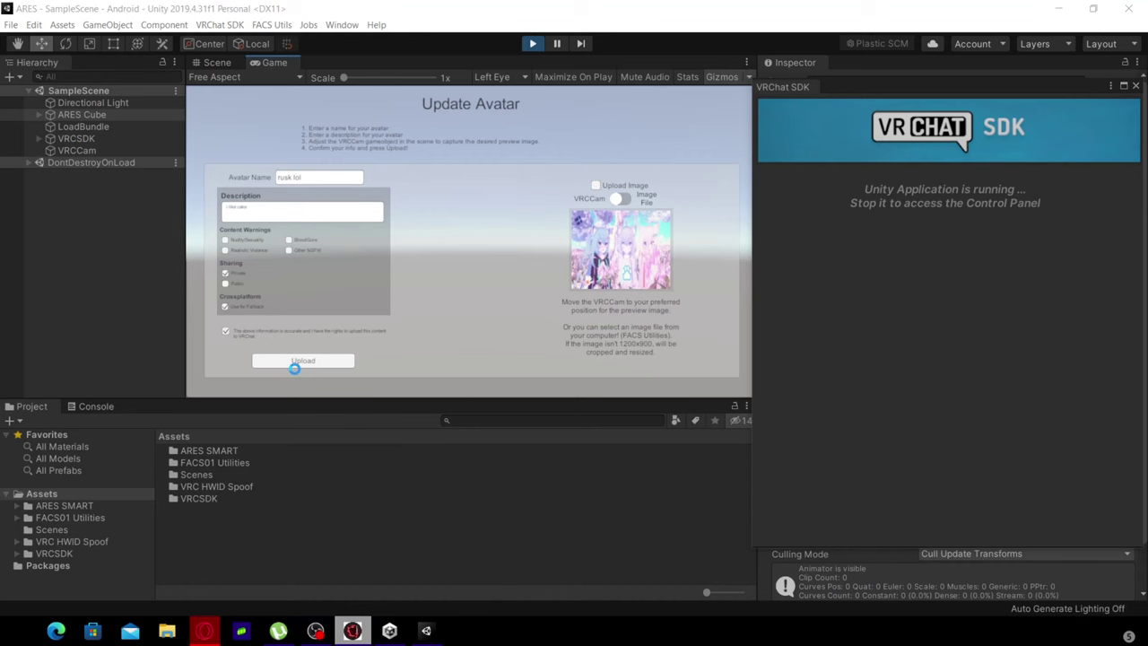
- Upload the Android build of rusk lol from the Update Avatar form
click(294, 367)
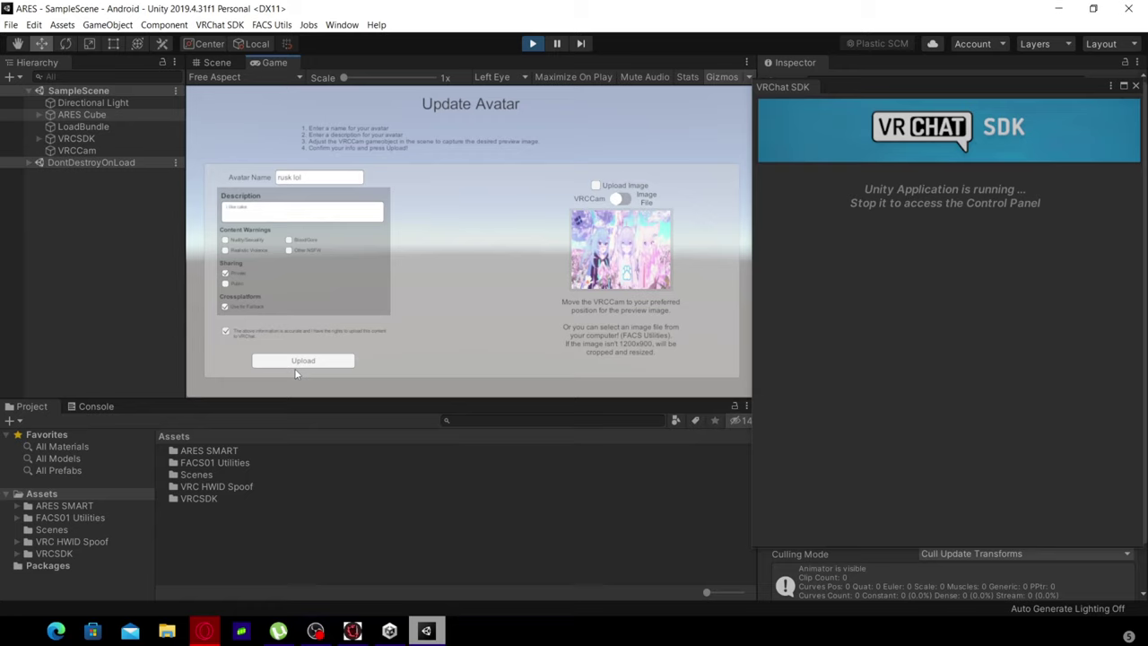
click(296, 364)
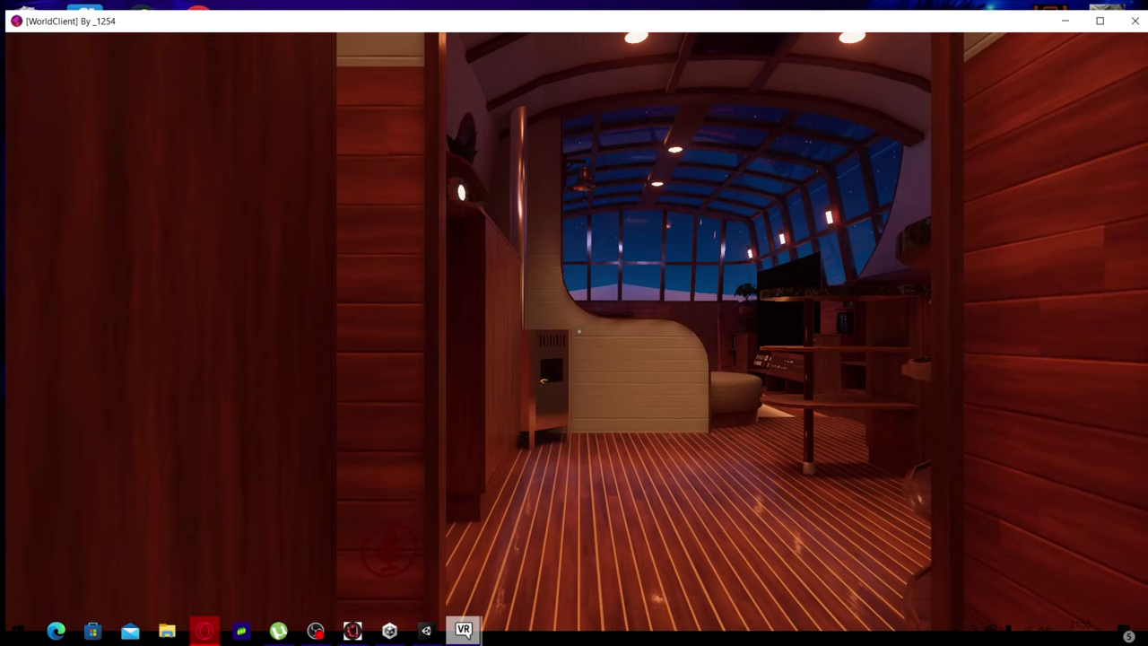
- Change into the rusk lol avatar from My Creations on the VRChat Avatars page
key(w)
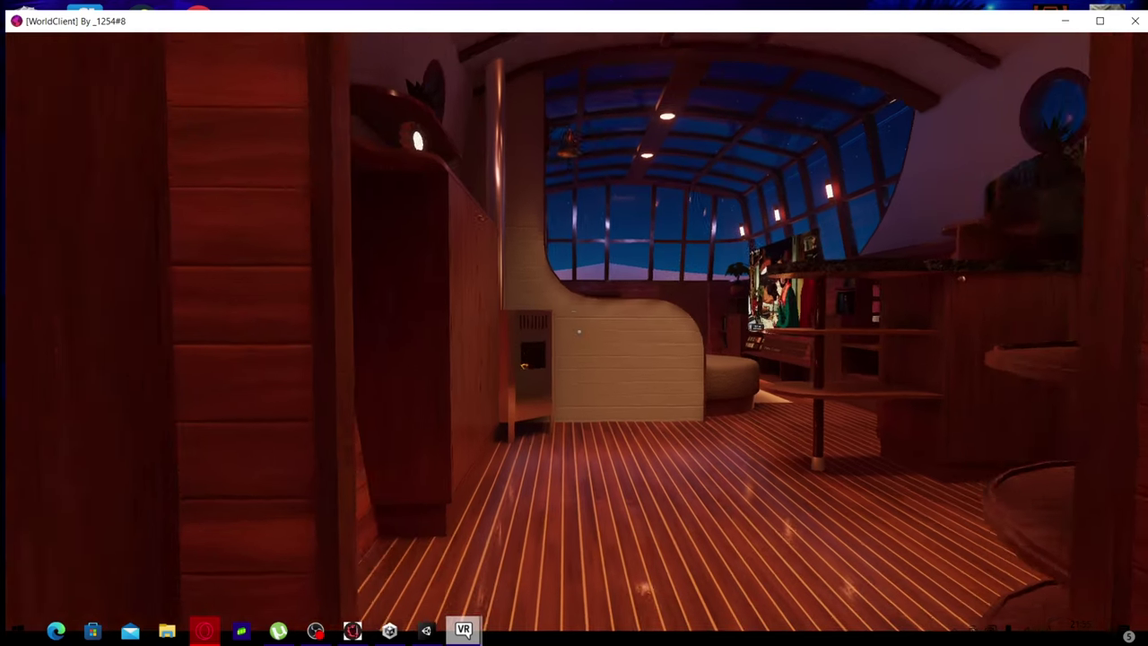
key(Escape)
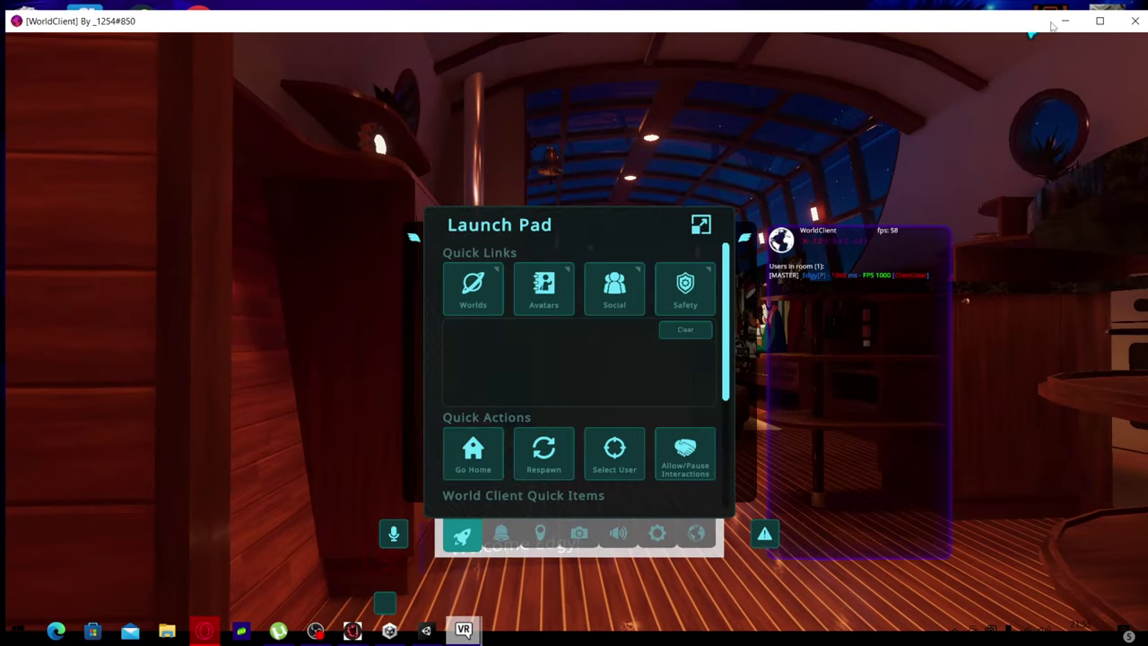
click(1103, 22)
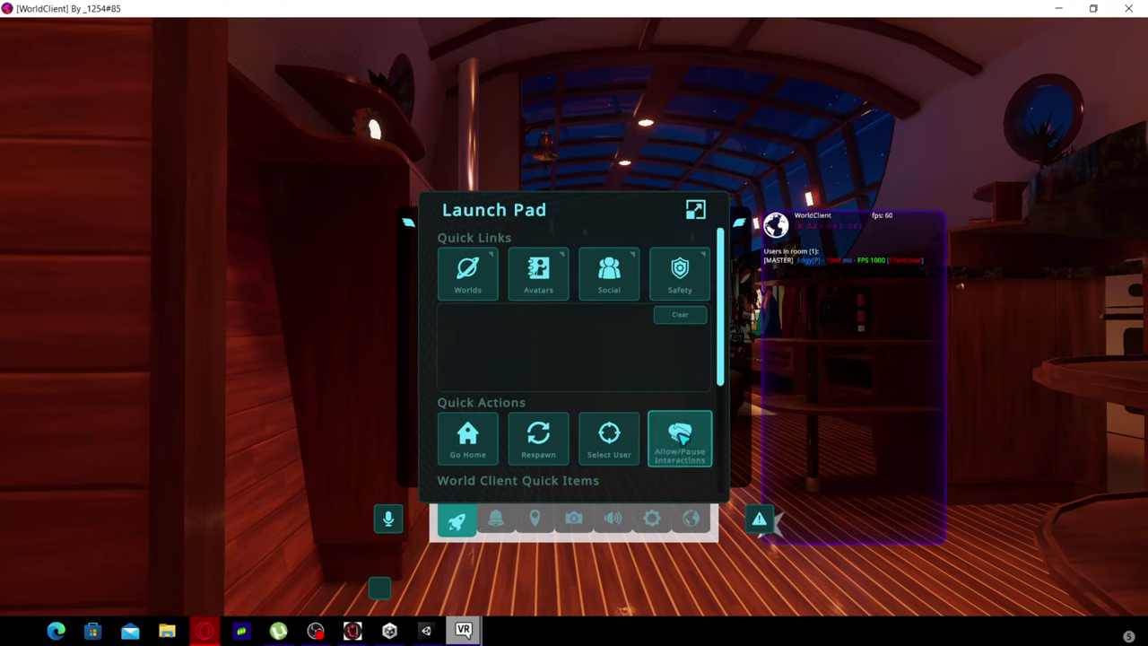
click(536, 283)
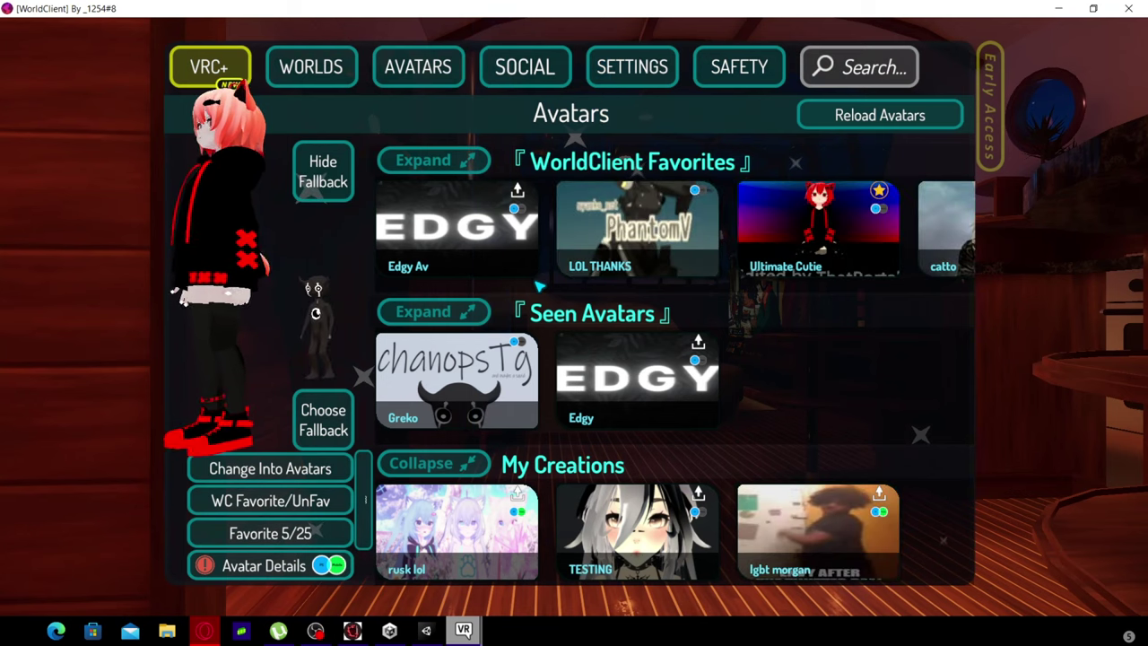
scroll(543, 355, down, 1)
click(498, 494)
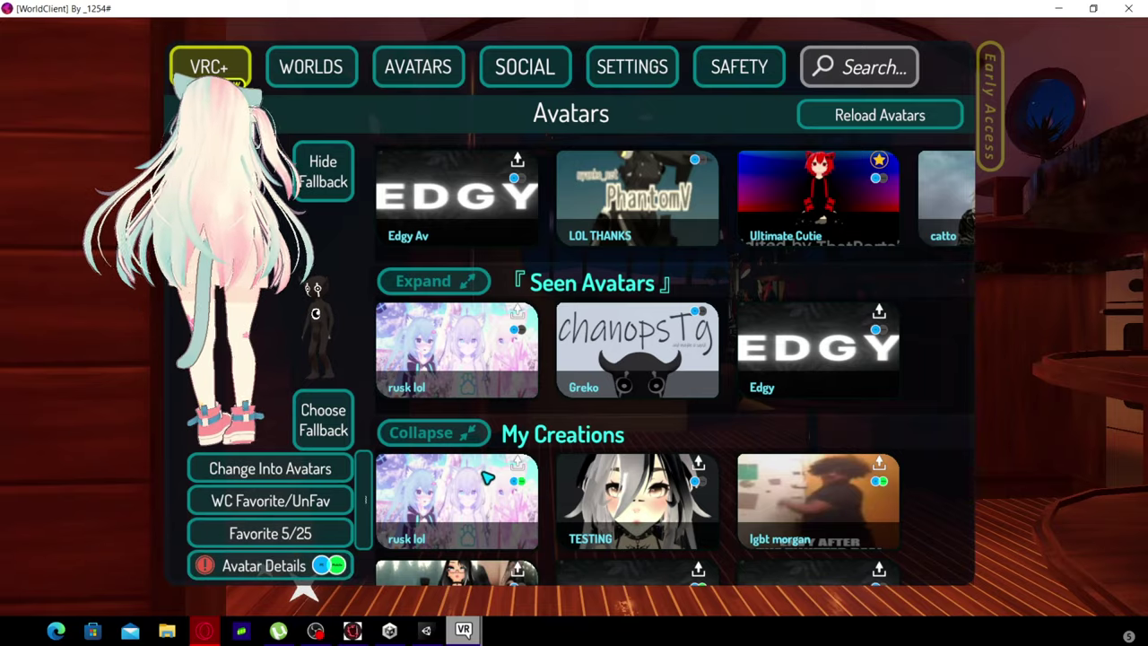
click(235, 466)
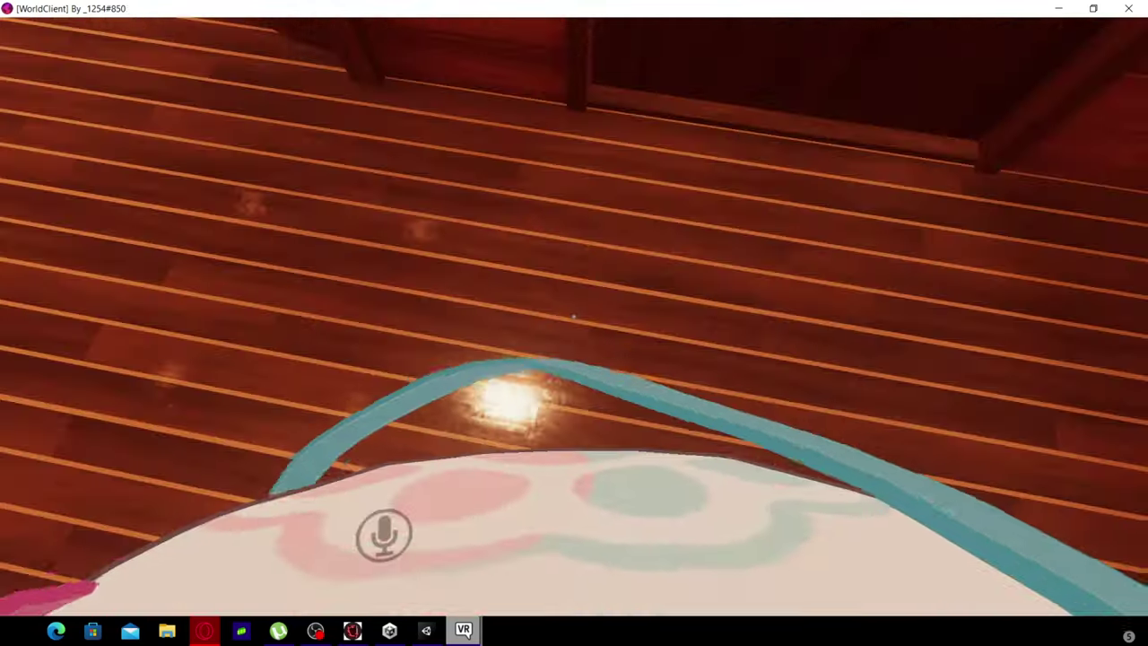
- Walk through the corridor and lounge and up the staircase onto the open deck
key(w)
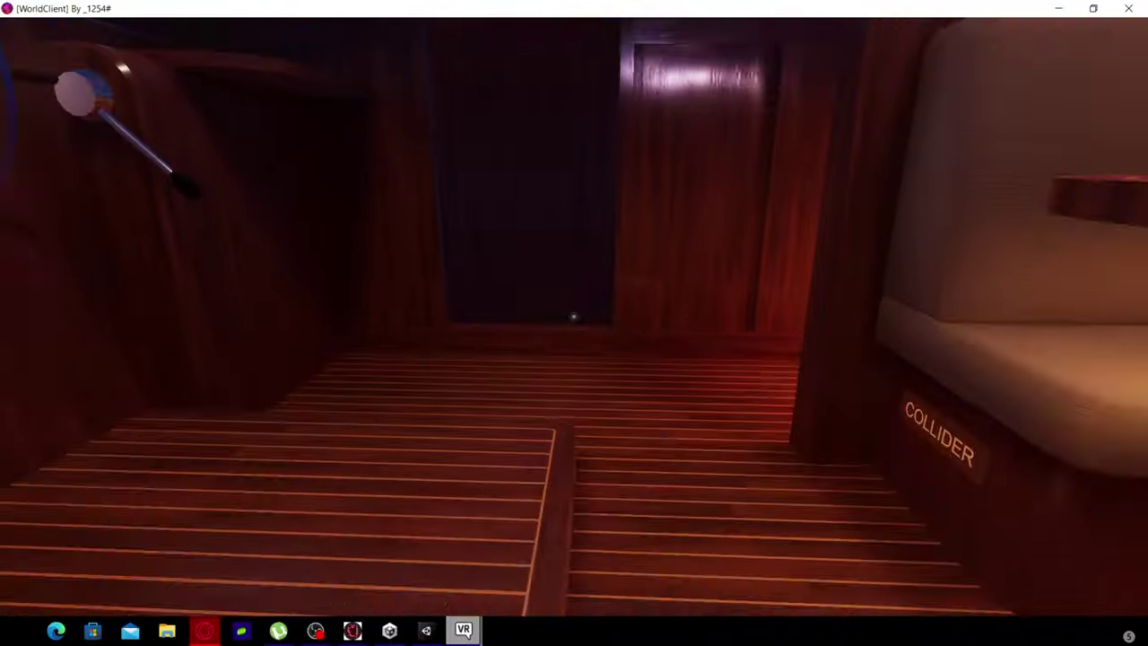
key(w)
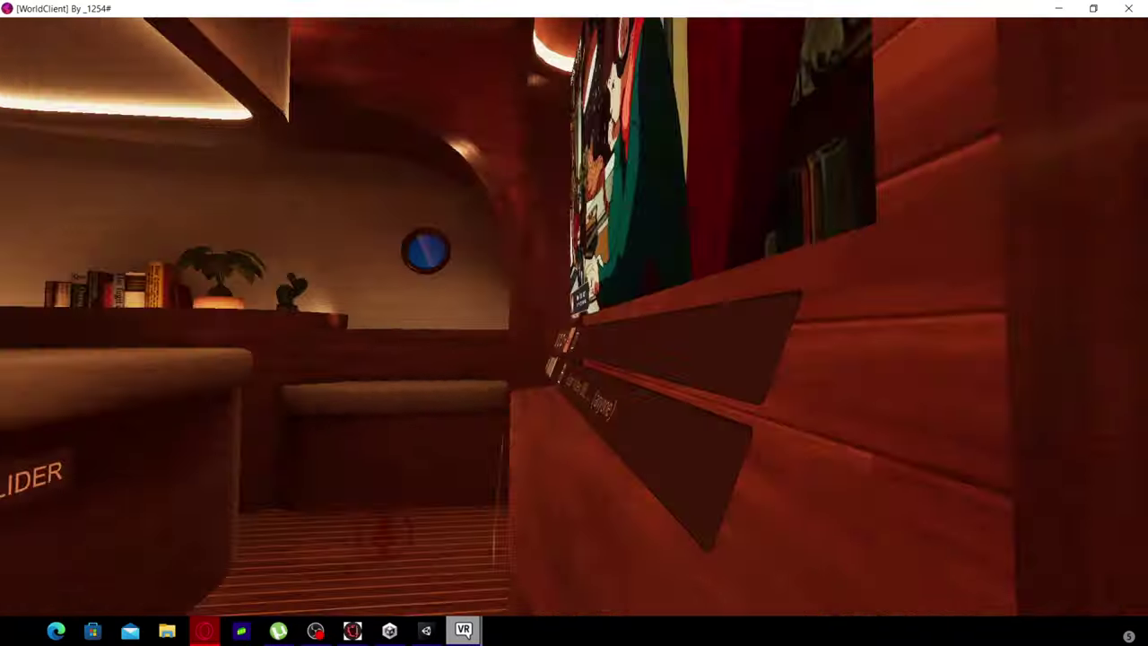
key(w)
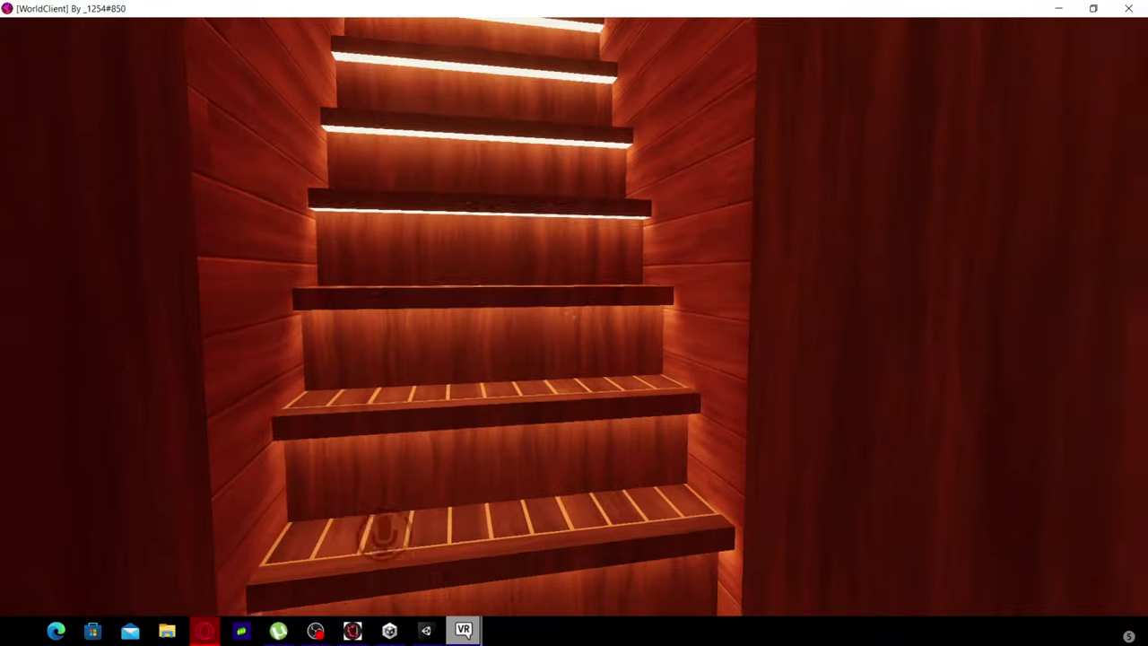
key(w)
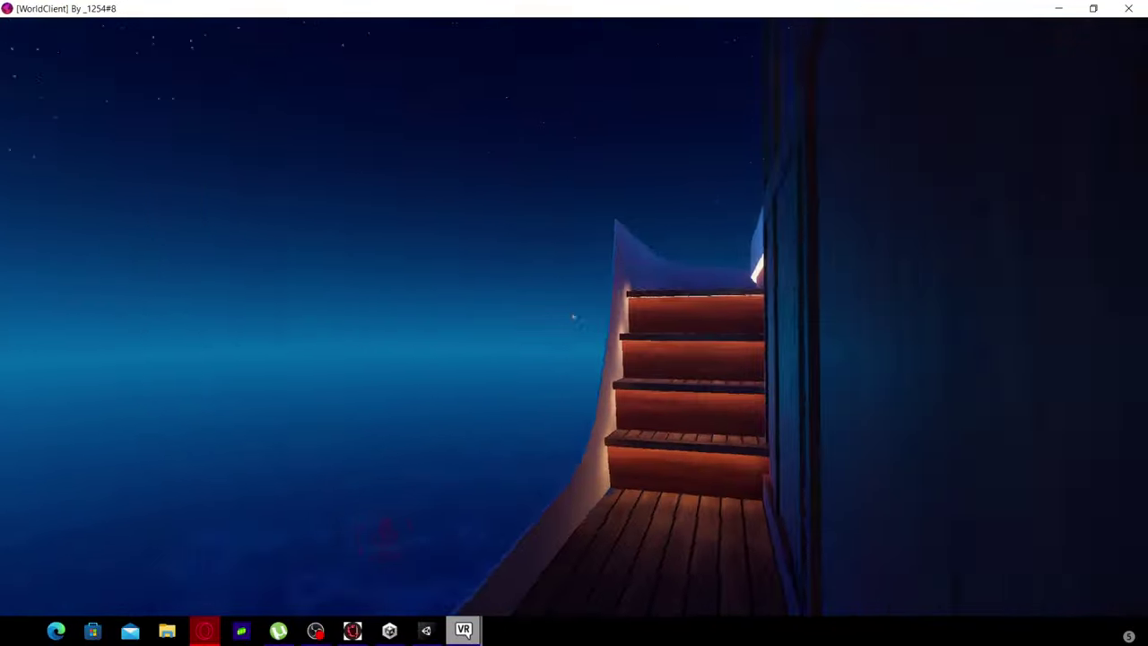
key(w)
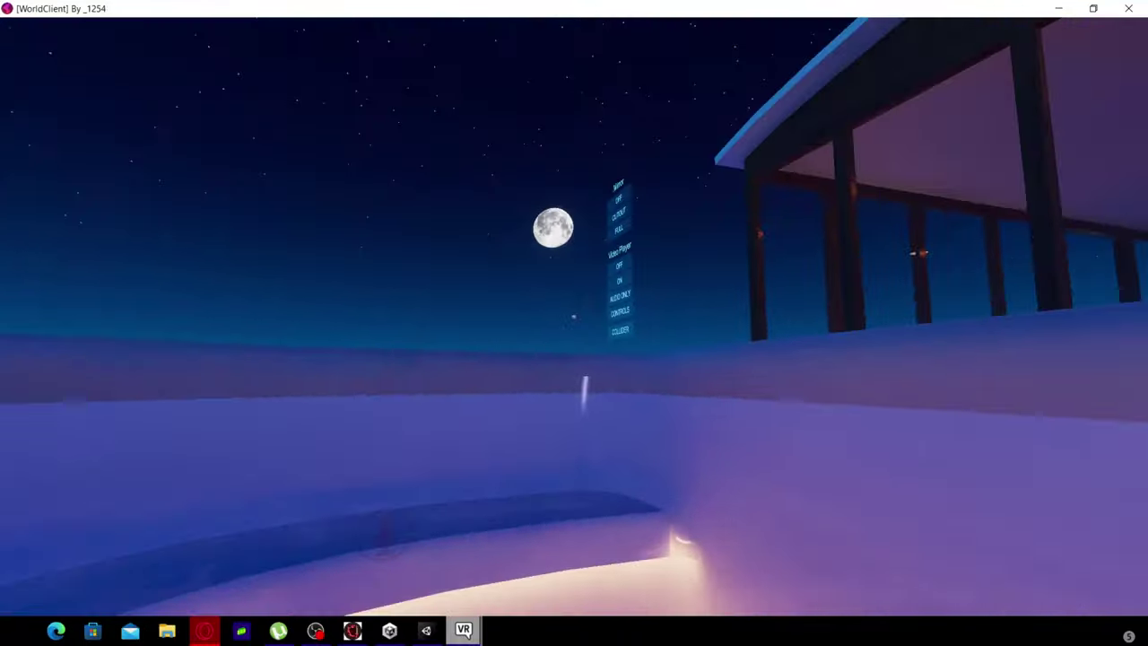
- Go up to the mirror panel and turn the mirror on at FULL quality
key(w)
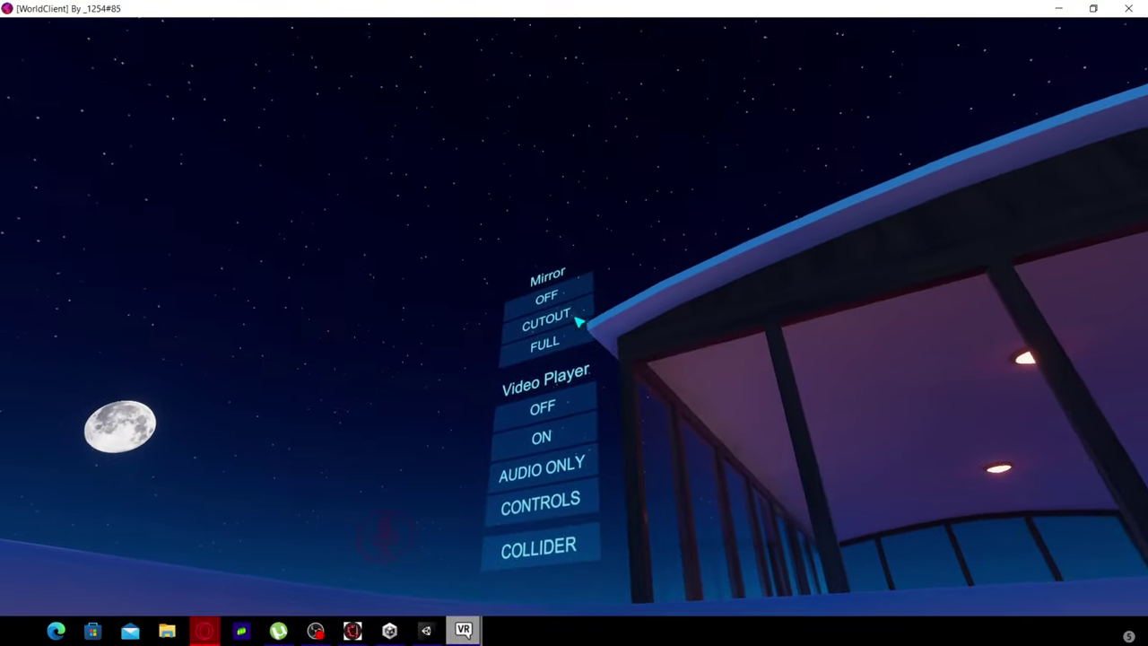
key(w)
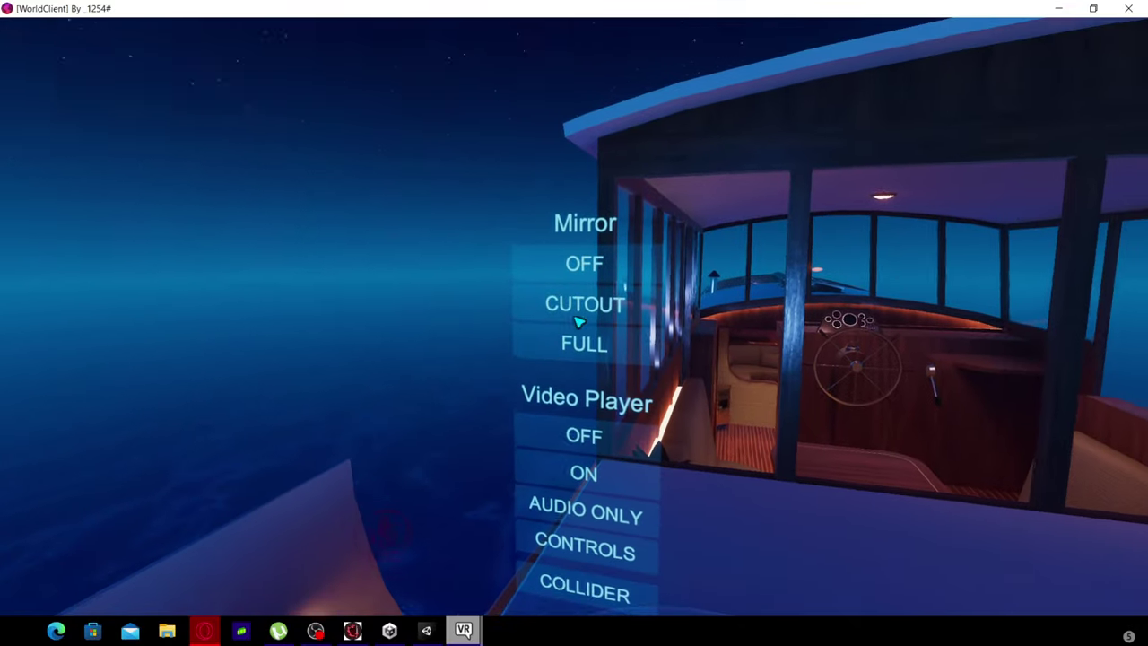
click(574, 322)
key(w)
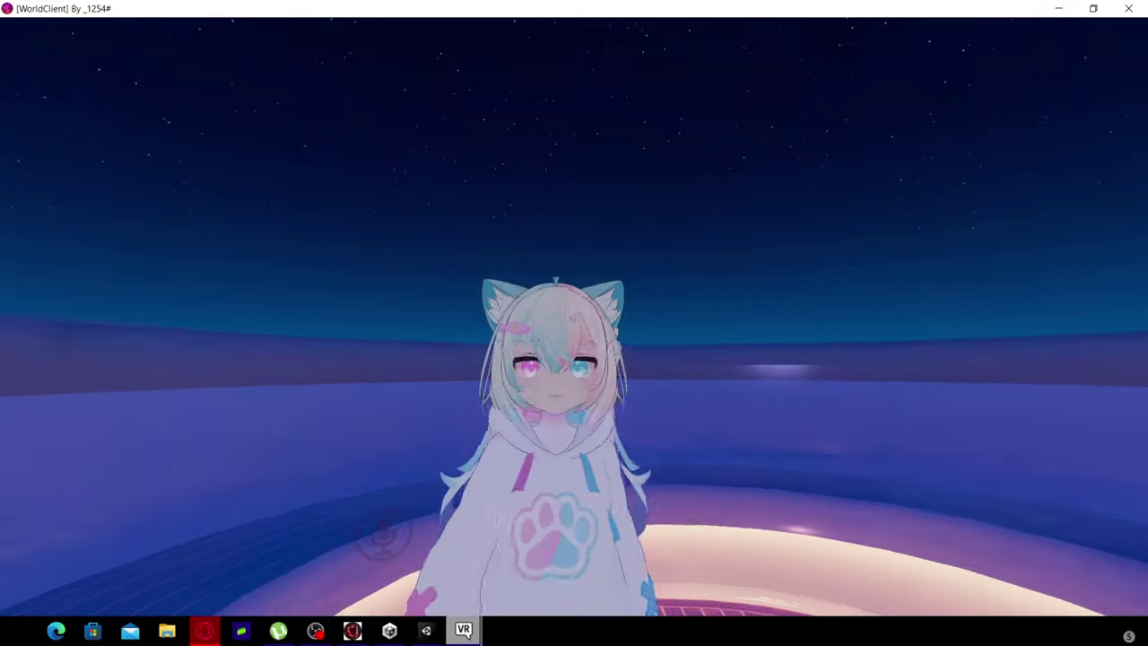
- In the action menu, try the 学生服1 outfit, the ponytail toggle and the 樱花雨 cherry-blossom effect
key(s)
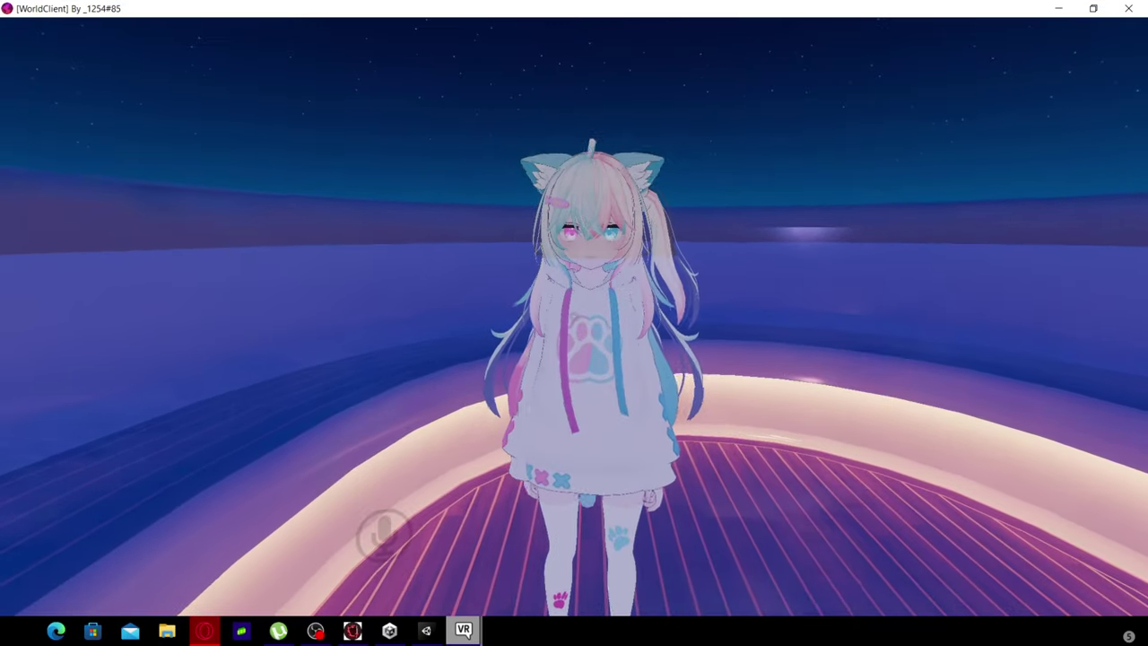
key(r)
click(684, 420)
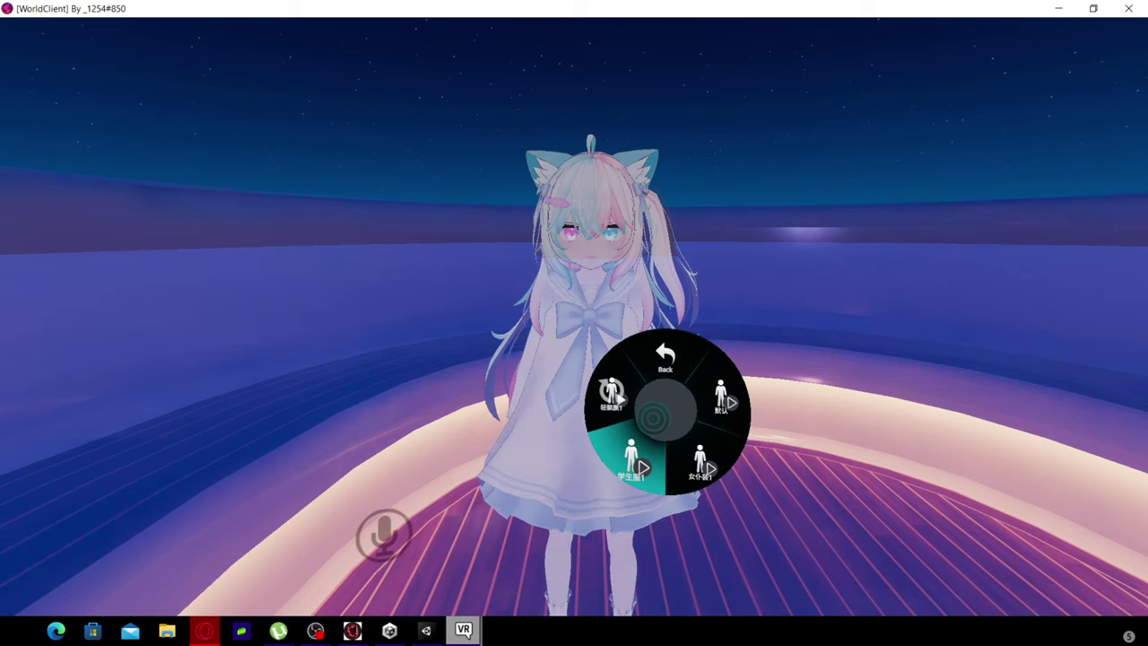
click(654, 415)
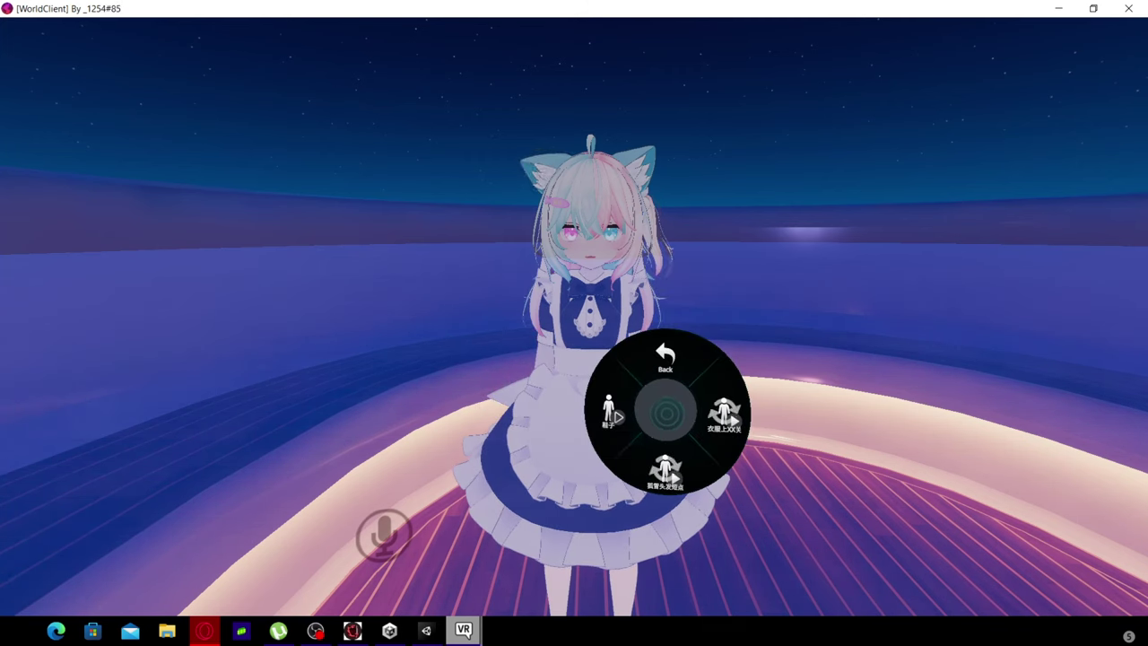
click(665, 411)
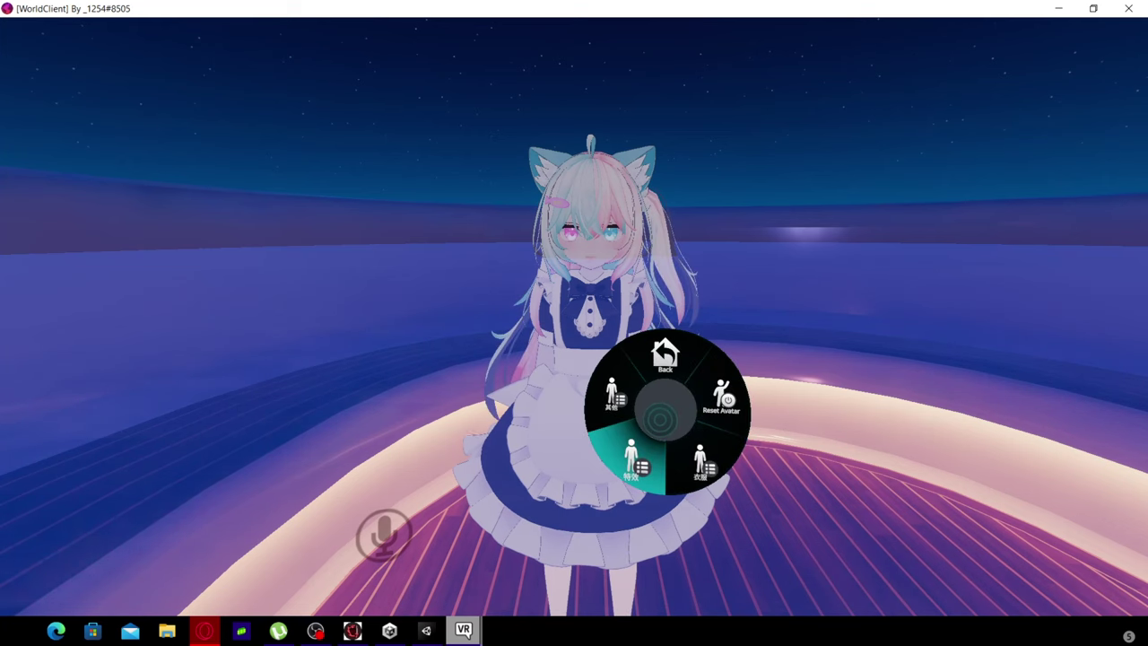
click(665, 411)
click(665, 470)
click(666, 356)
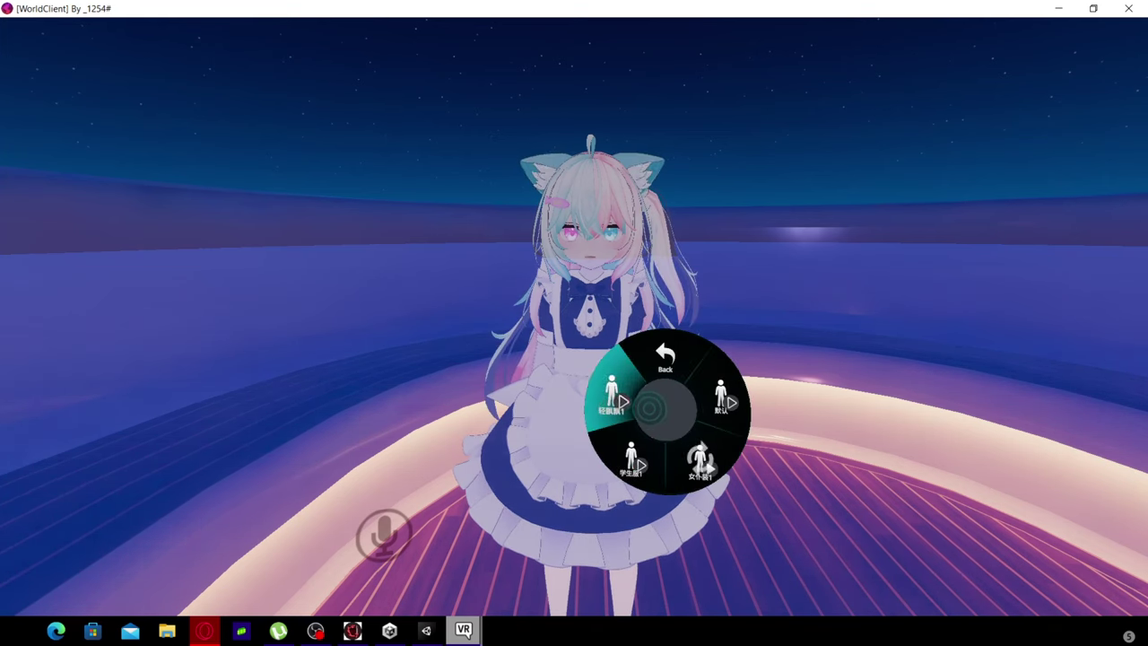
- Try the 轻飘飘 dress and 女仆装 maid outfit, then reset to the default hoodie and open the quick menu
click(612, 395)
click(700, 464)
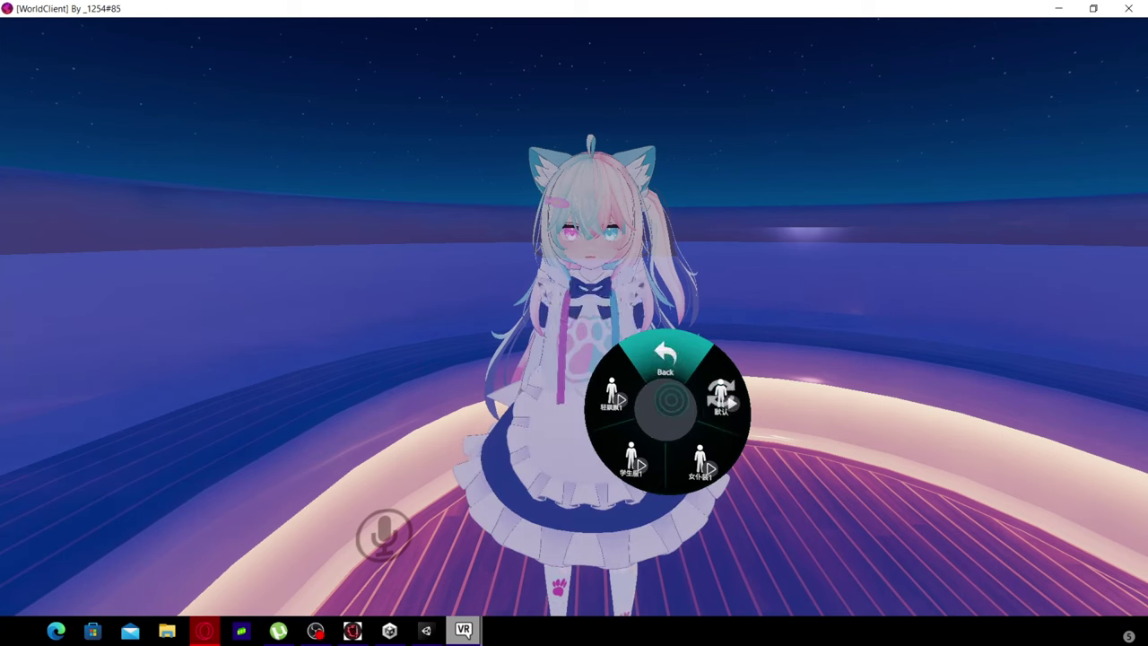
click(665, 357)
click(722, 401)
click(666, 357)
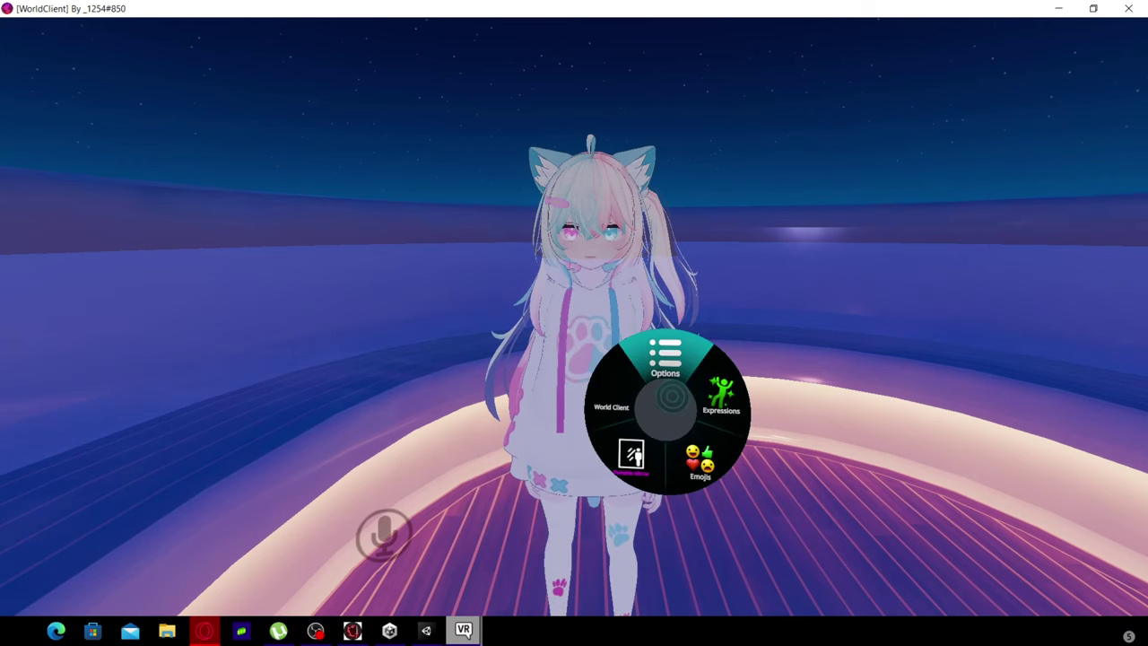
key(Escape)
key(Escape)
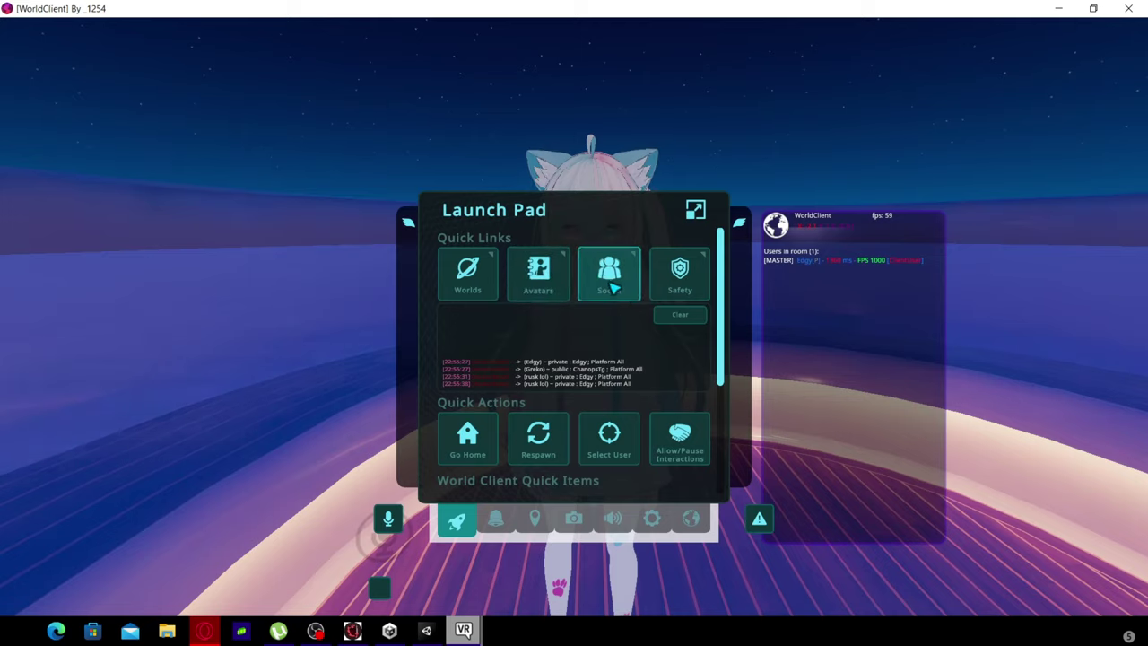
- Pick rusk lol from My Creations For Fallback as the fallback avatar and apply it
click(536, 300)
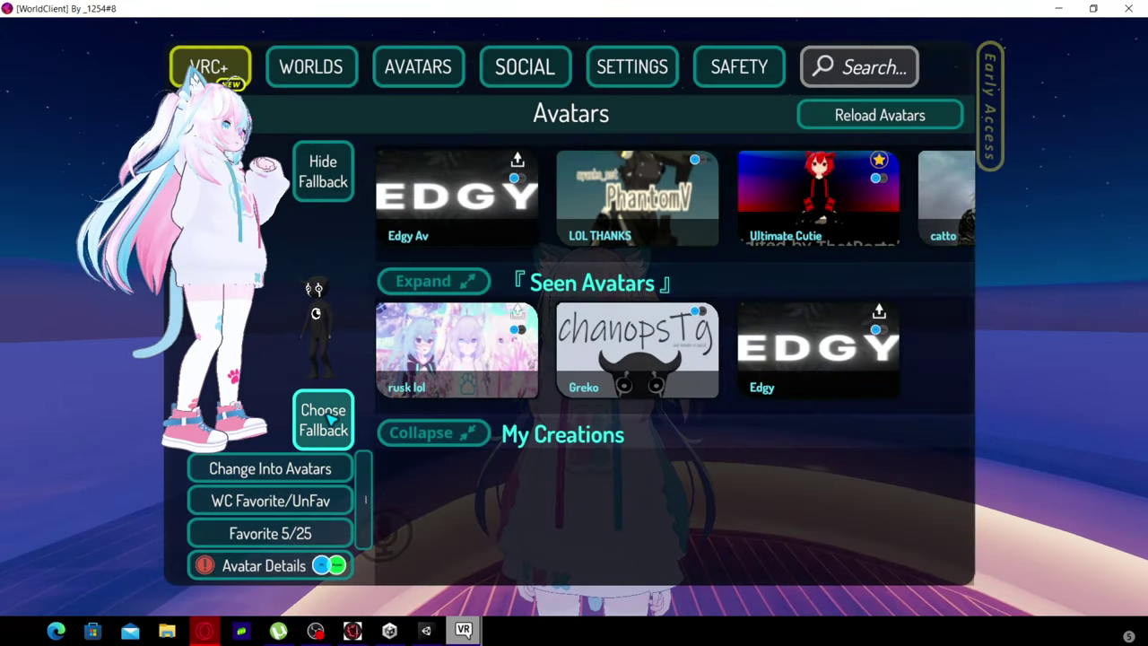
click(326, 420)
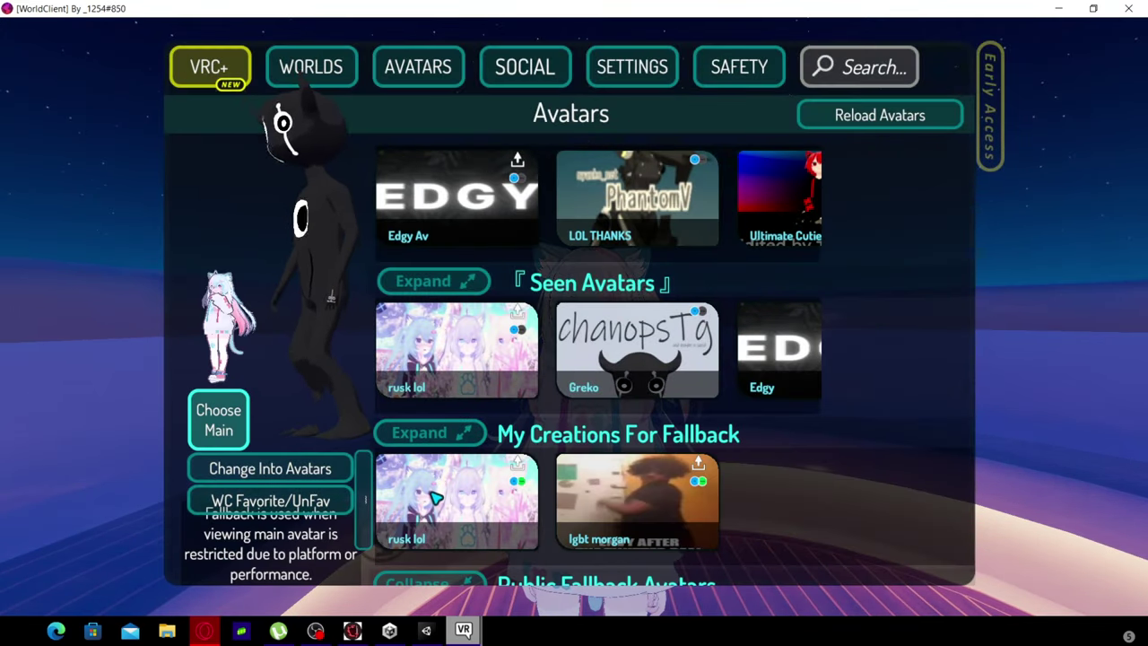
click(437, 498)
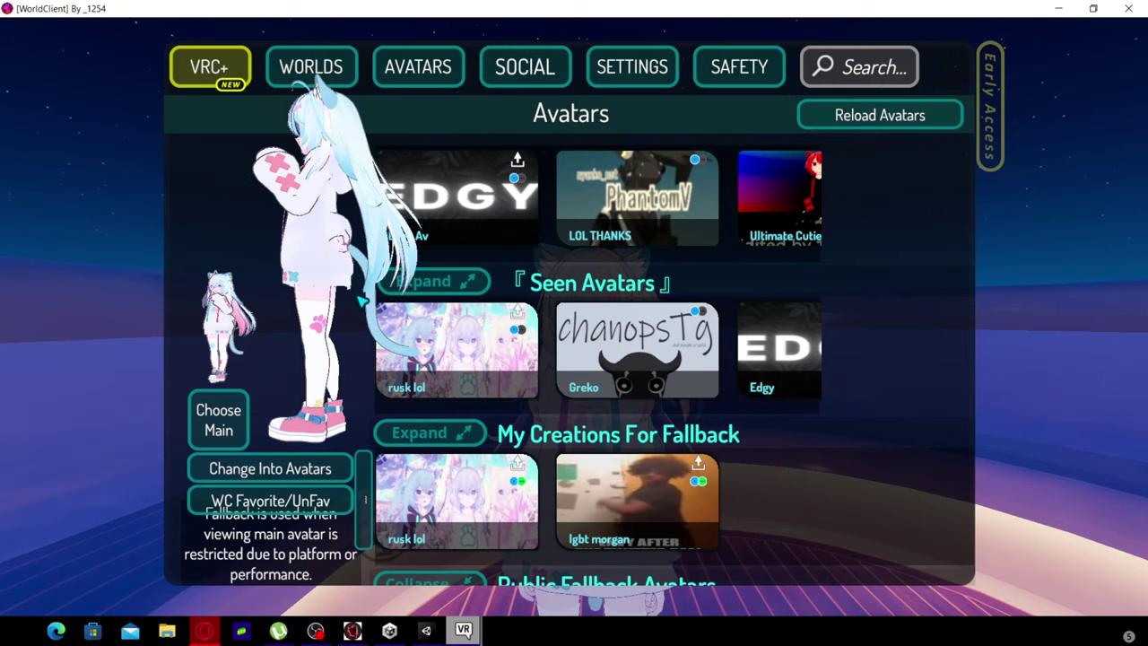
click(270, 468)
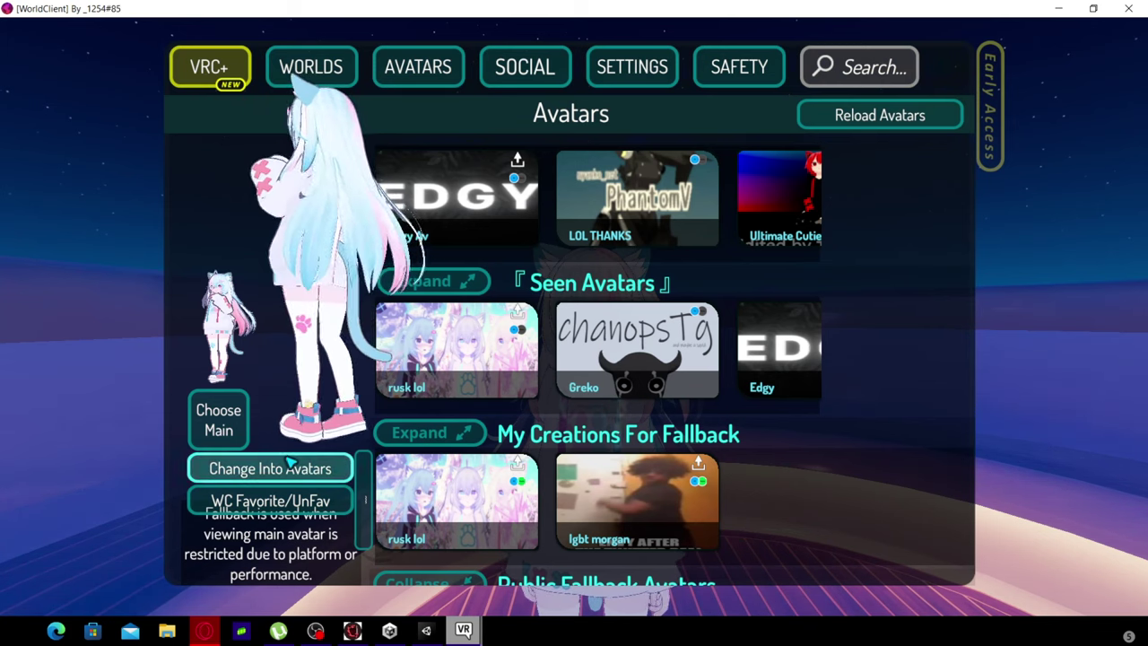
key(w)
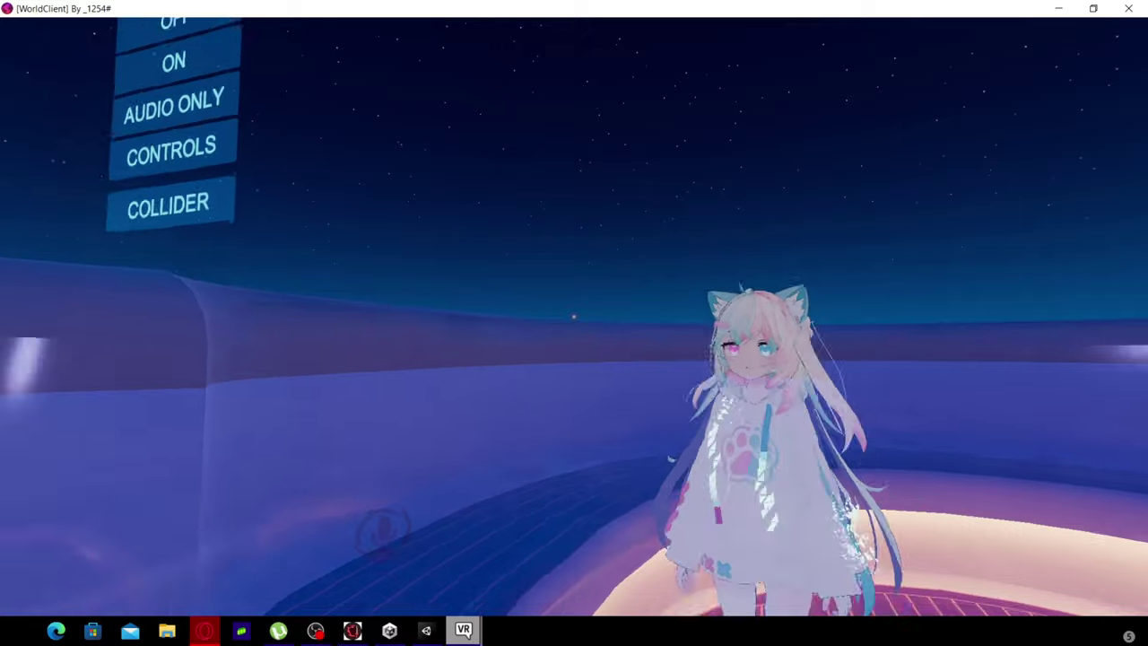
- Switch rusk lol into the 女仆装 maid outfit from the action menu, then step back from the mirror
key(r)
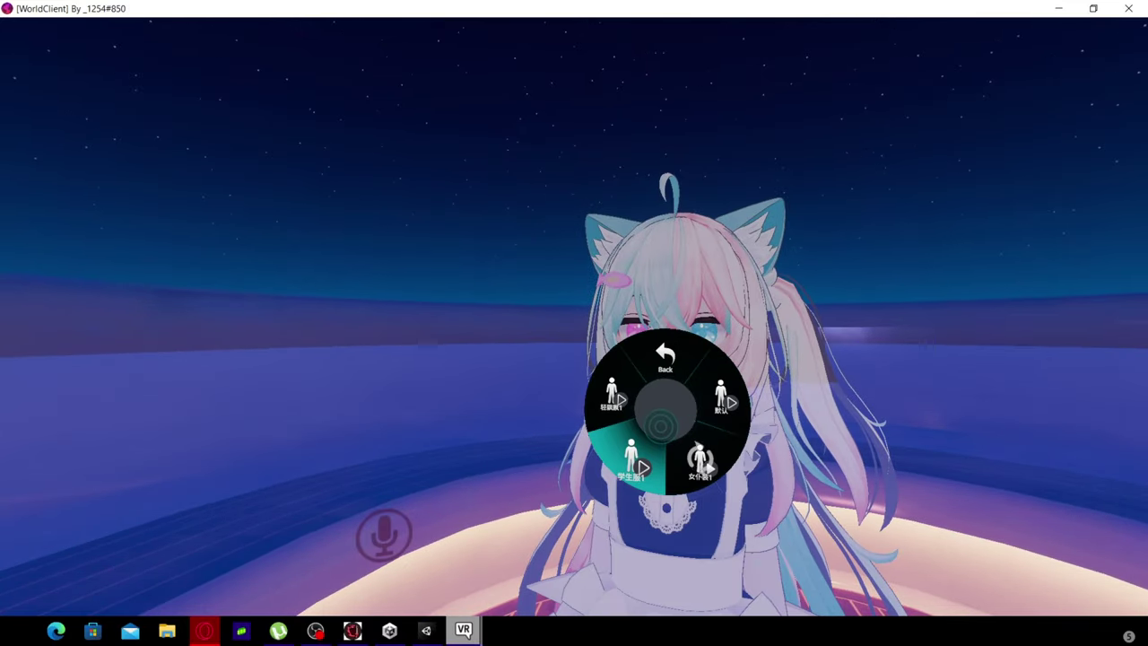
key(r)
key(s)
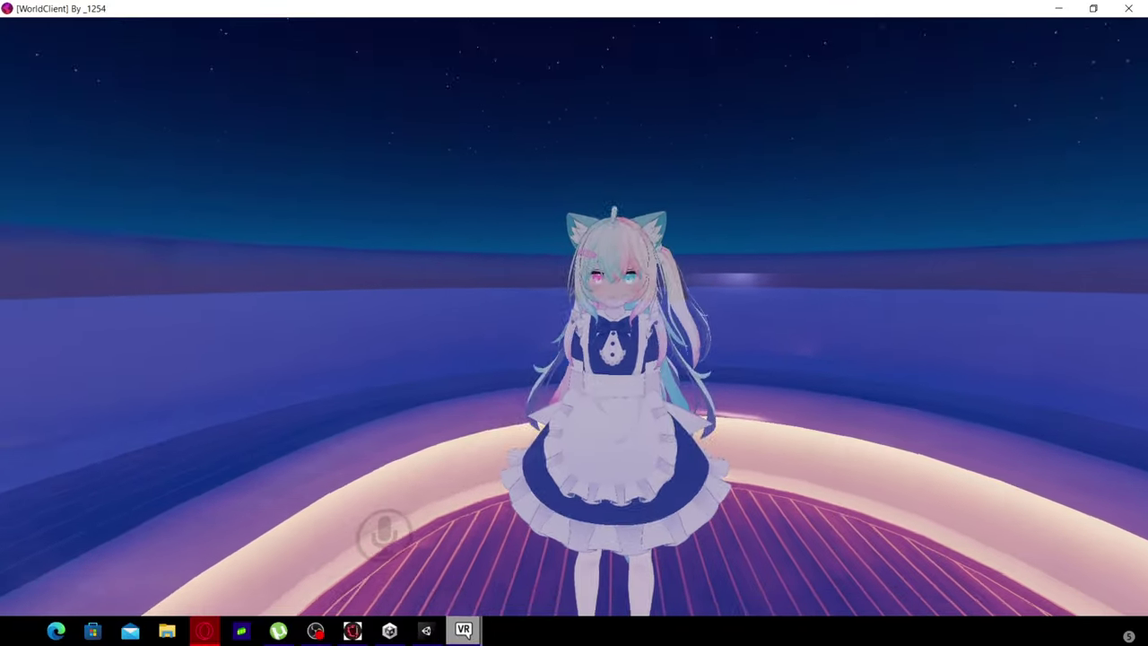